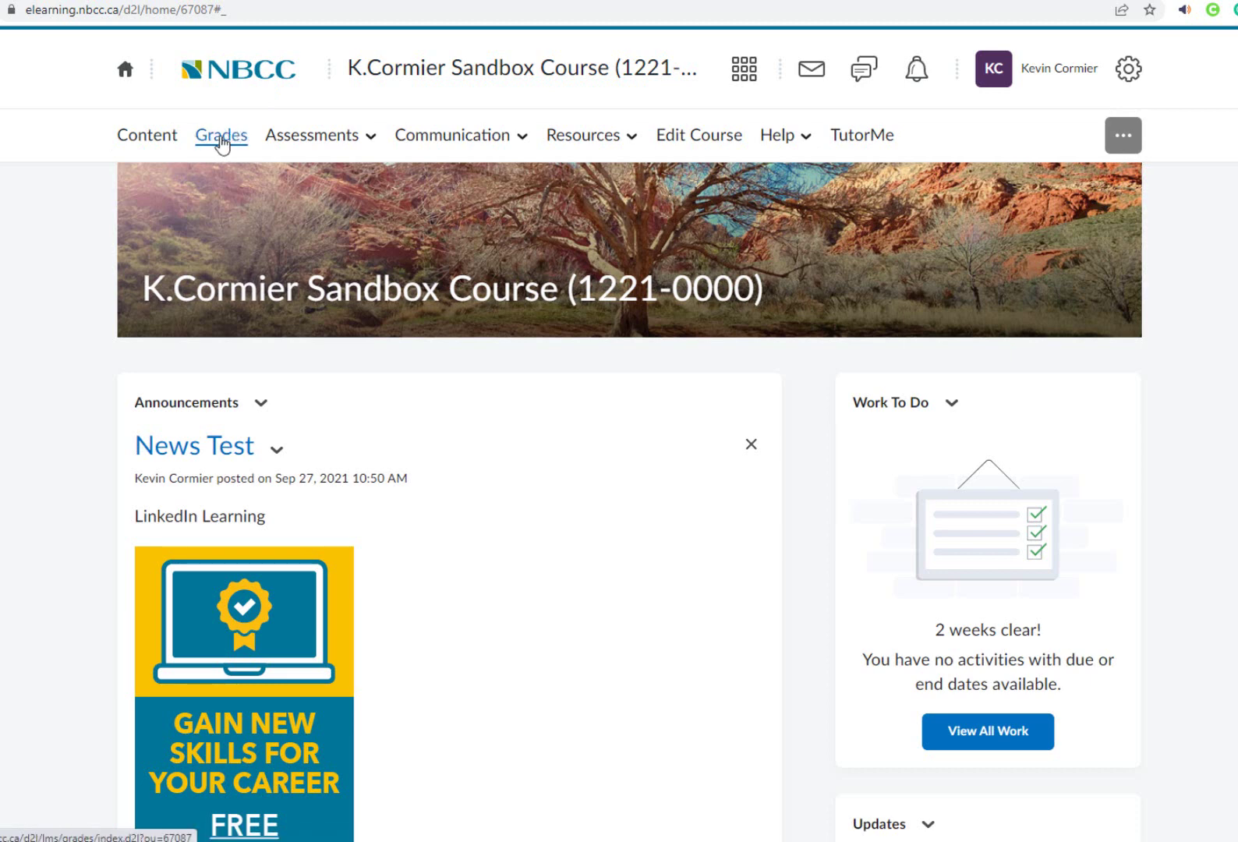
Open the course's grades and bring up the Final Adjusted Grade column's properties for editing
left_click(222, 137)
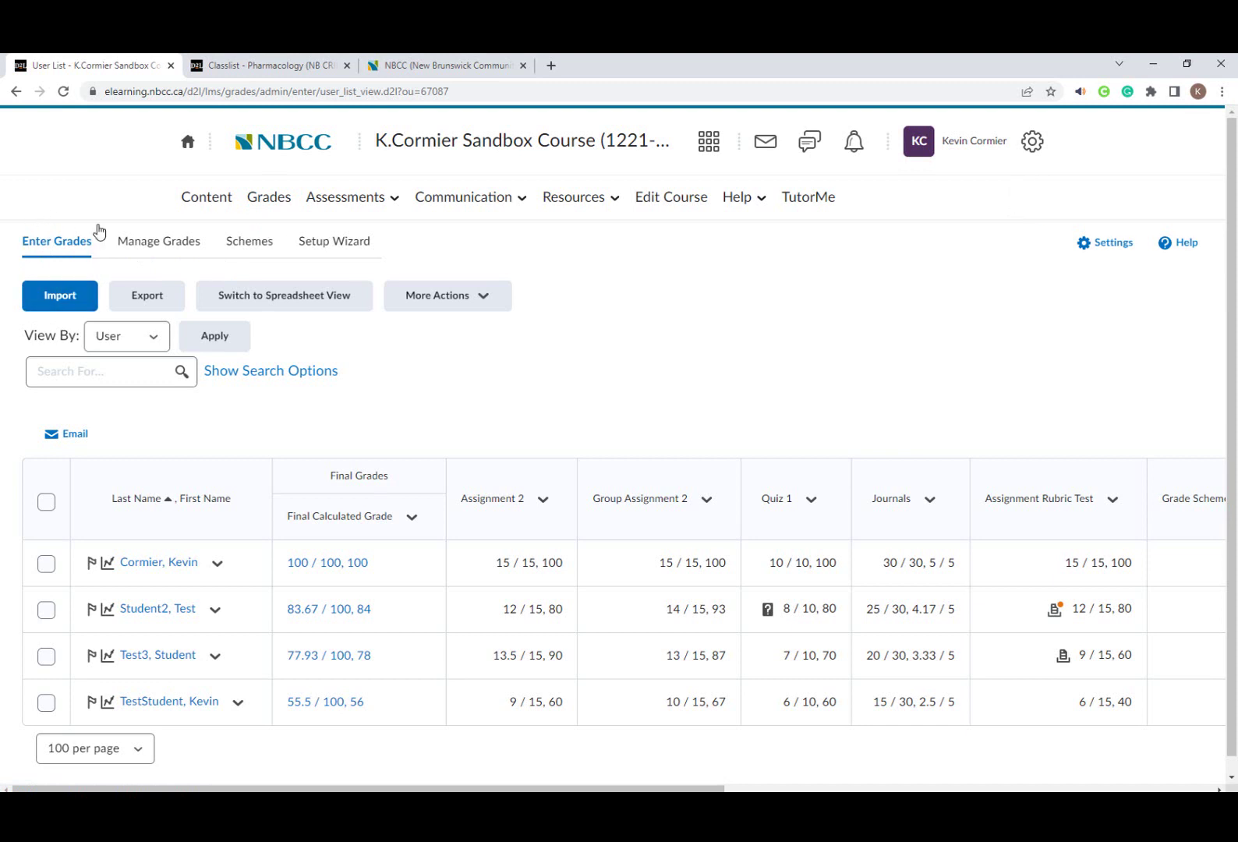
left_click_drag(19, 245, 92, 258)
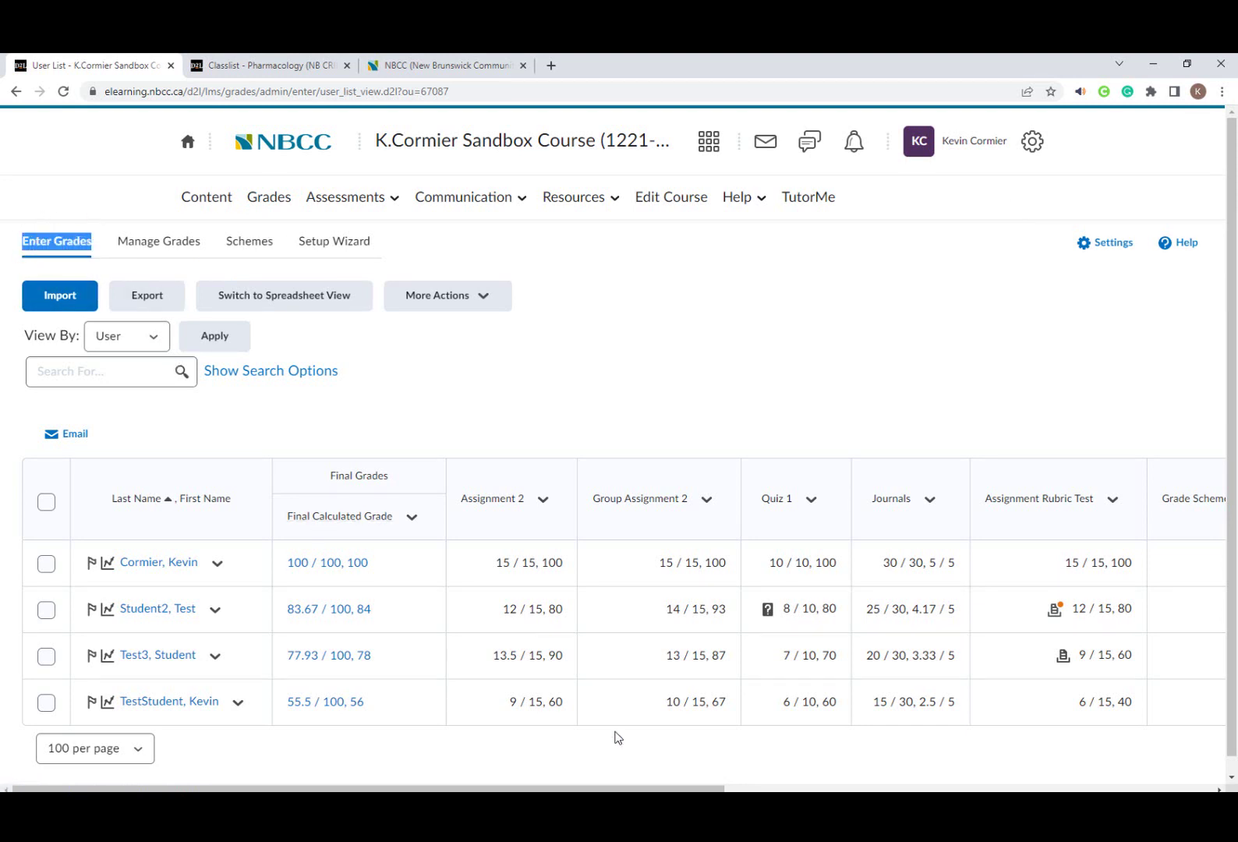
left_click_drag(612, 789, 1179, 786)
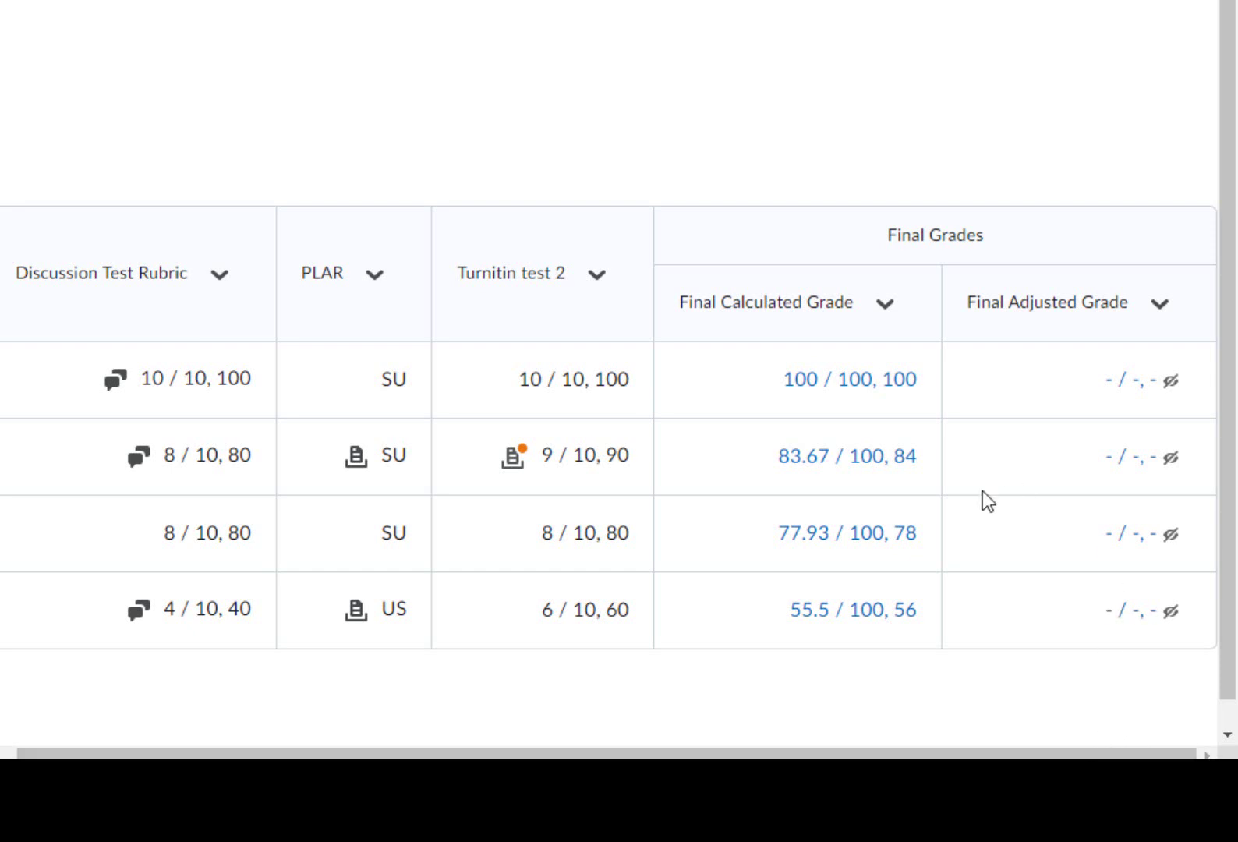
left_click_drag(960, 304, 1133, 304)
left_click(1132, 277)
left_click(1166, 321)
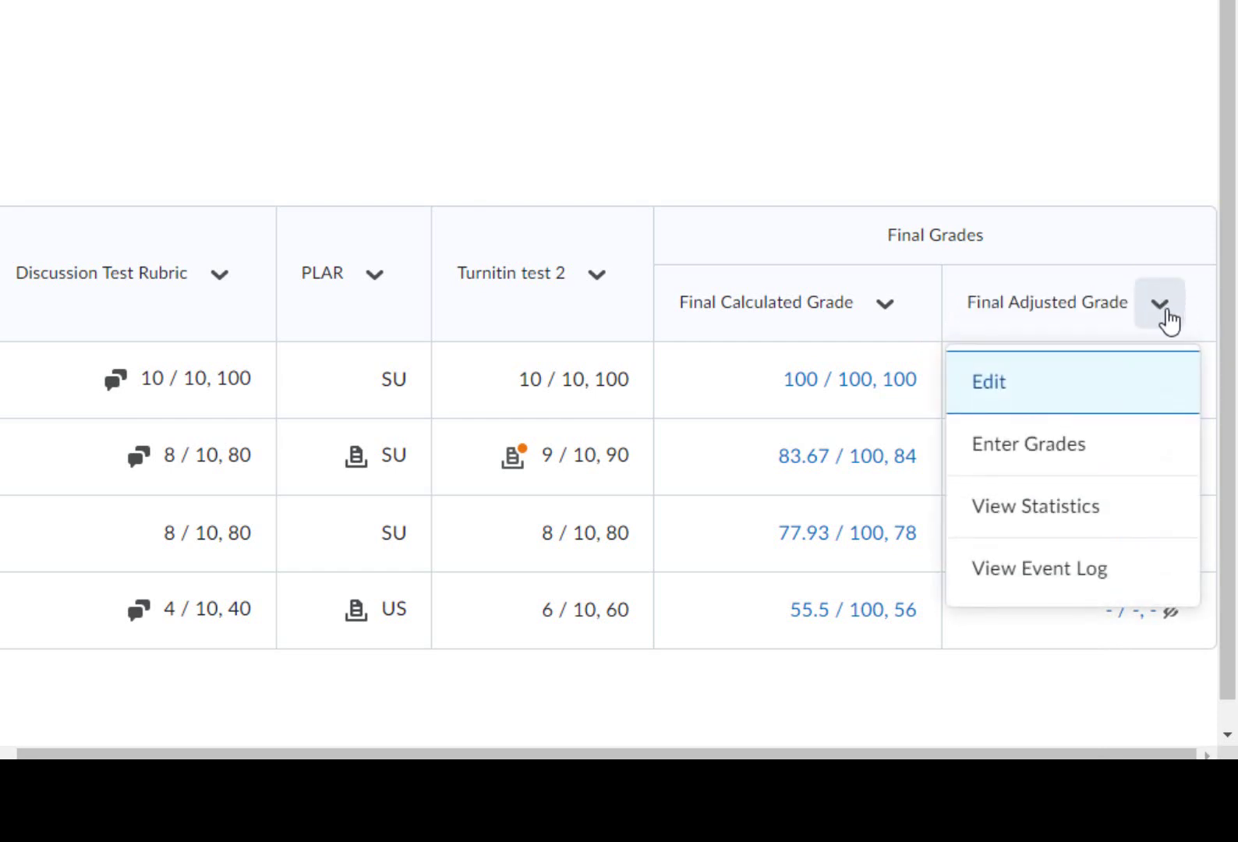
left_click(1002, 387)
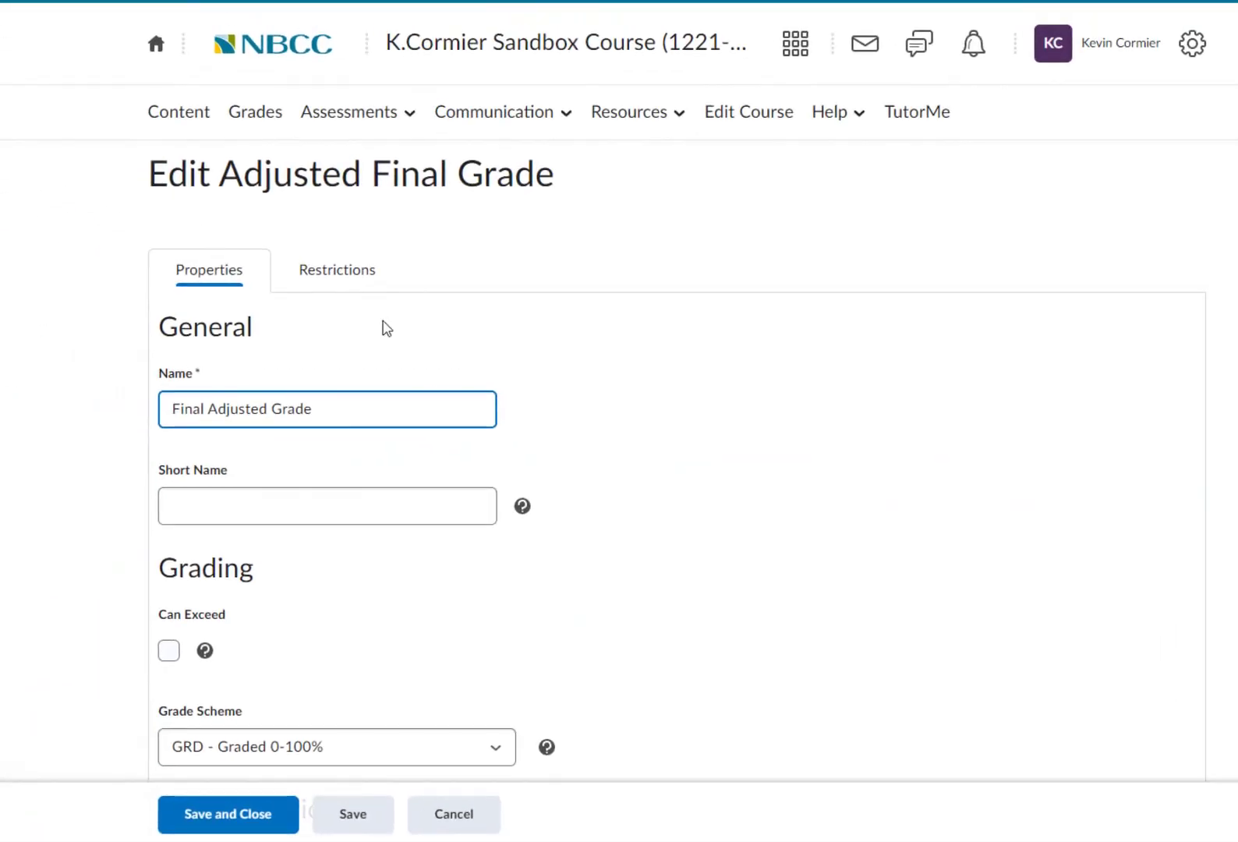
Choose the GRD - Graded 0-100% grade scheme for the final adjusted grade, then save and close its properties
scroll(311, 388, "down", 1)
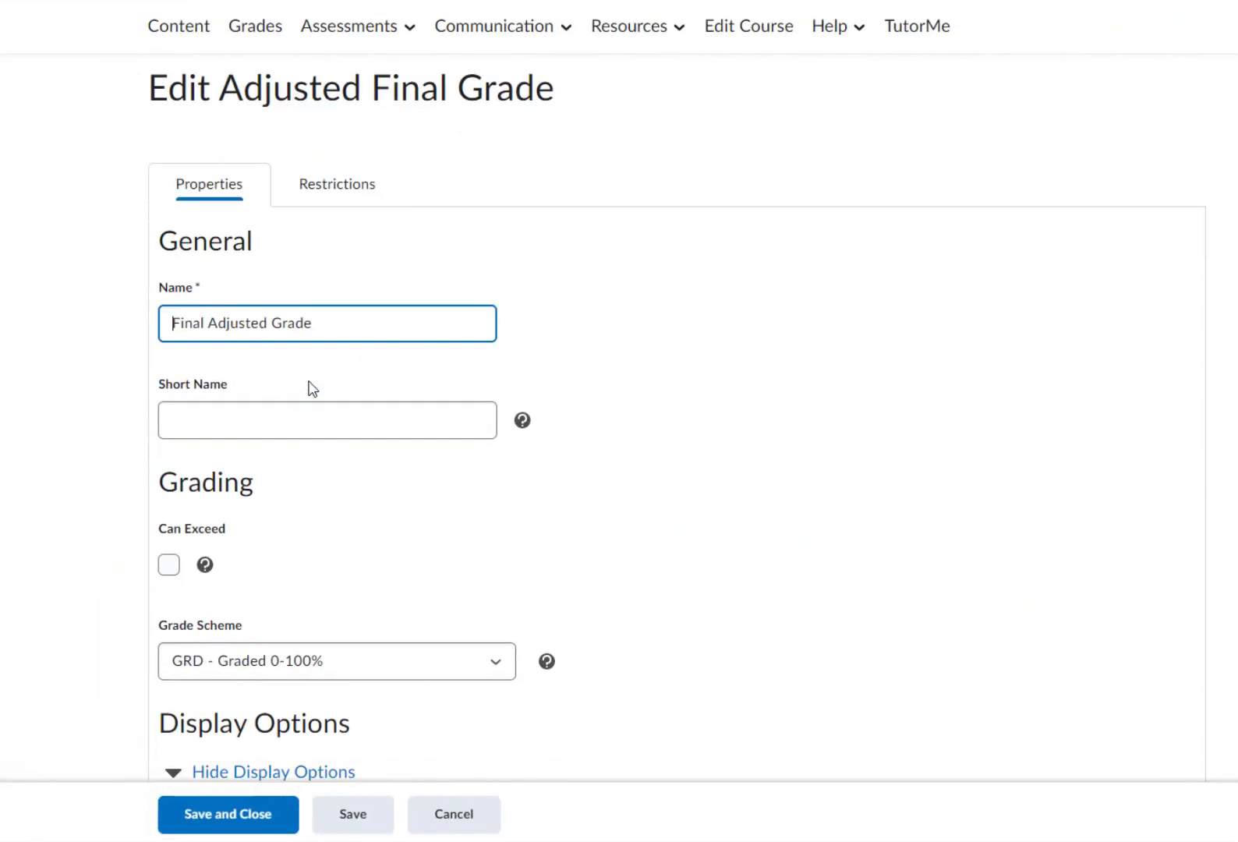
scroll(311, 387, "down", 3)
left_click_drag(157, 356, 236, 359)
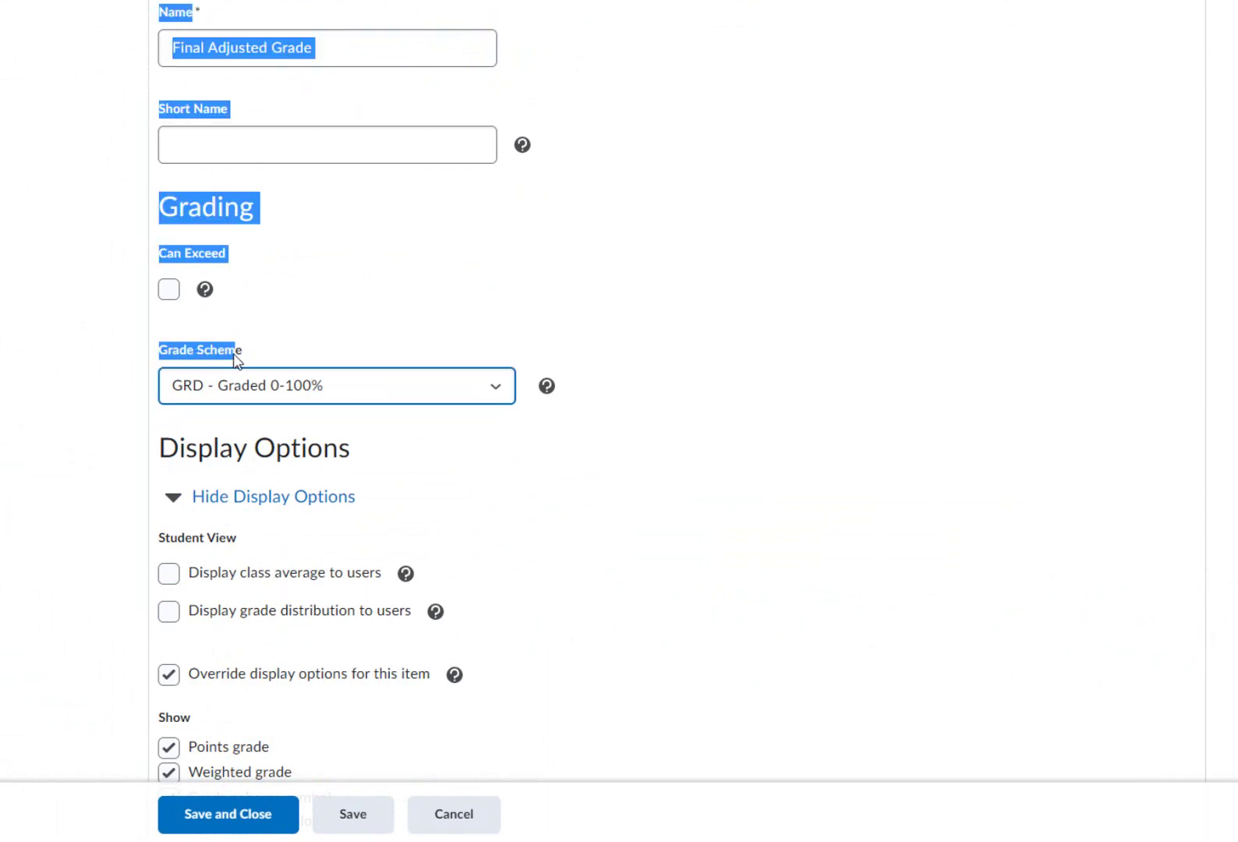
left_click(279, 335)
left_click(268, 387)
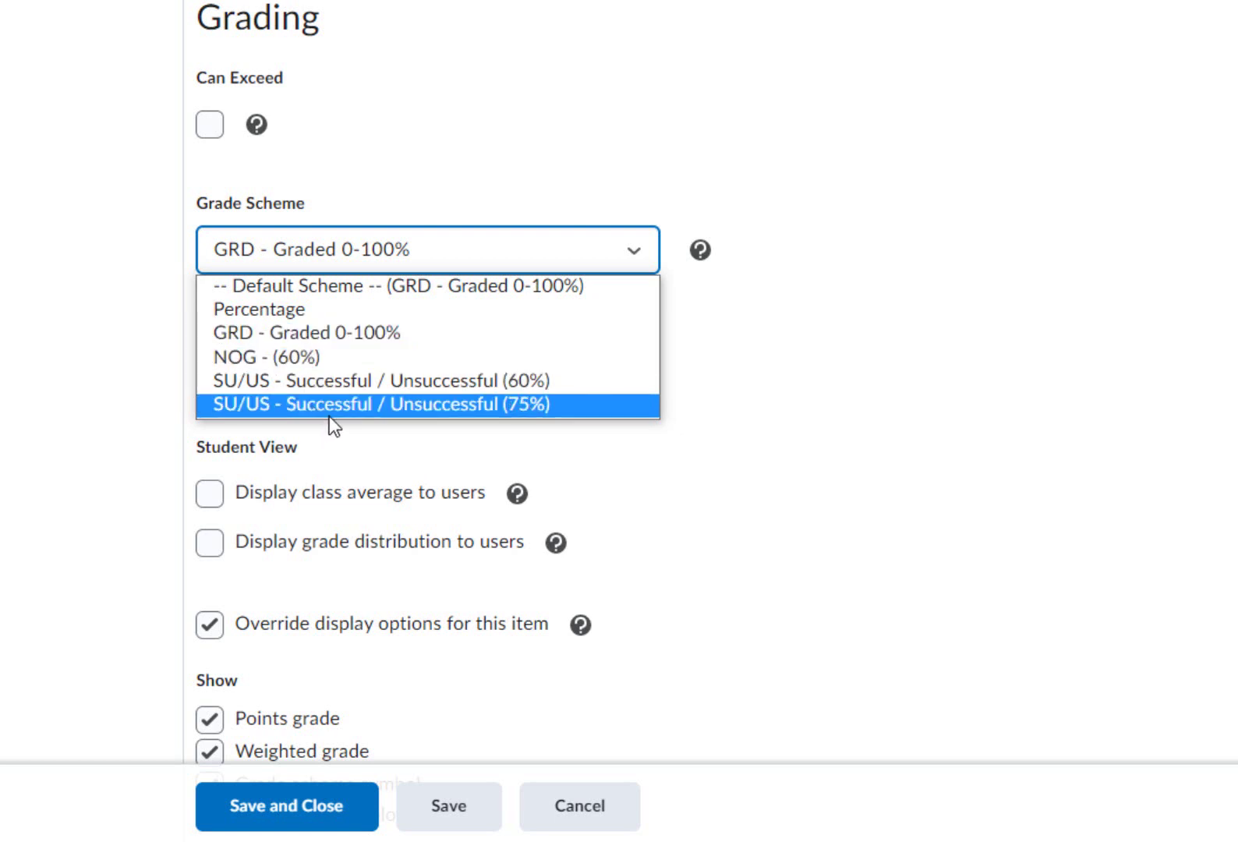
left_click(357, 332)
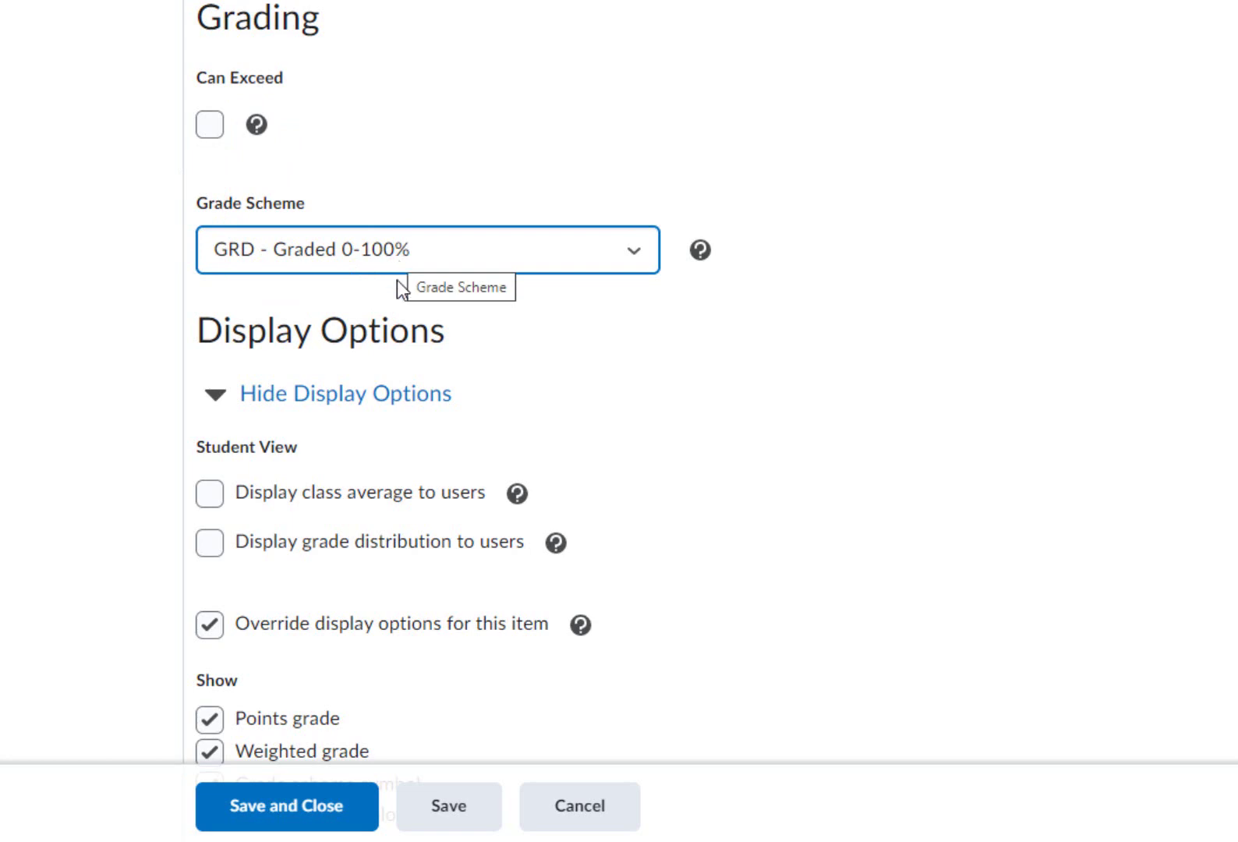
left_click(310, 808)
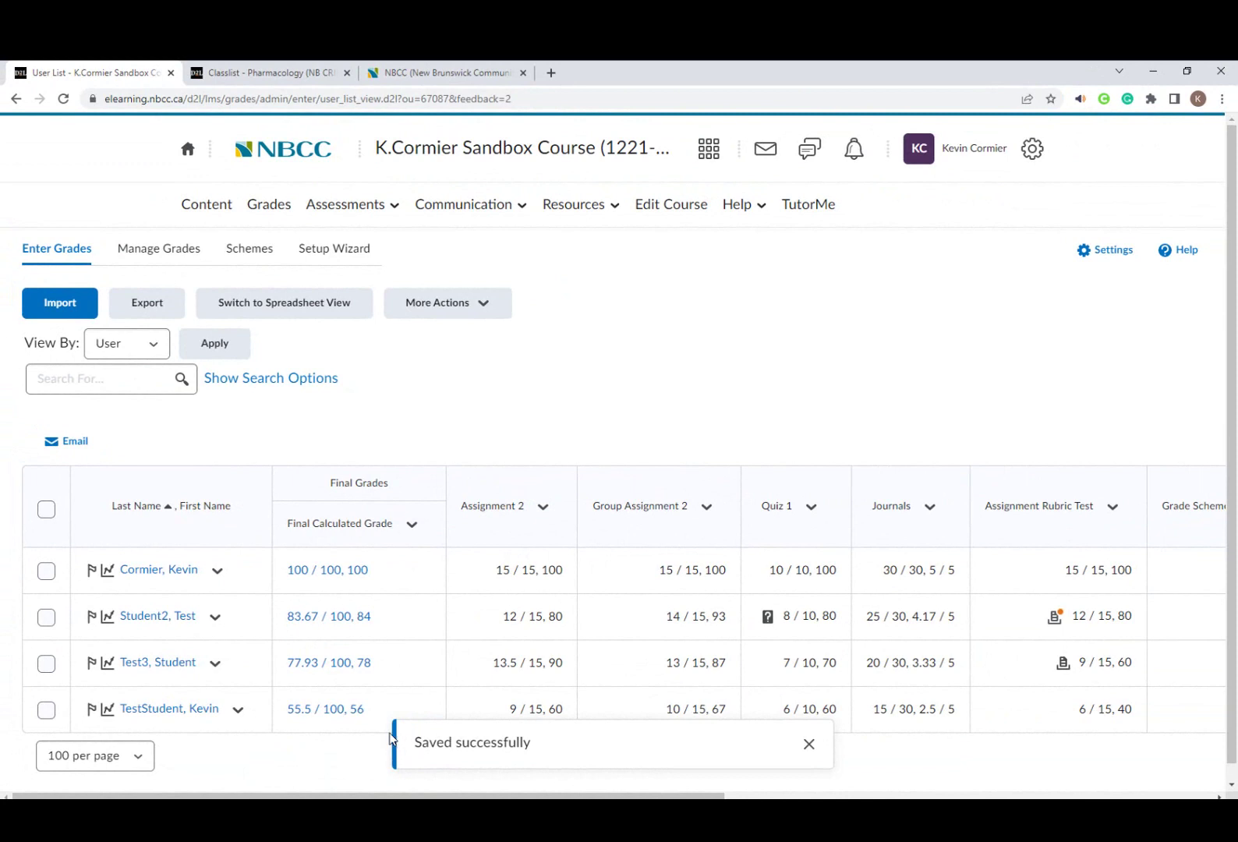
left_click(803, 751)
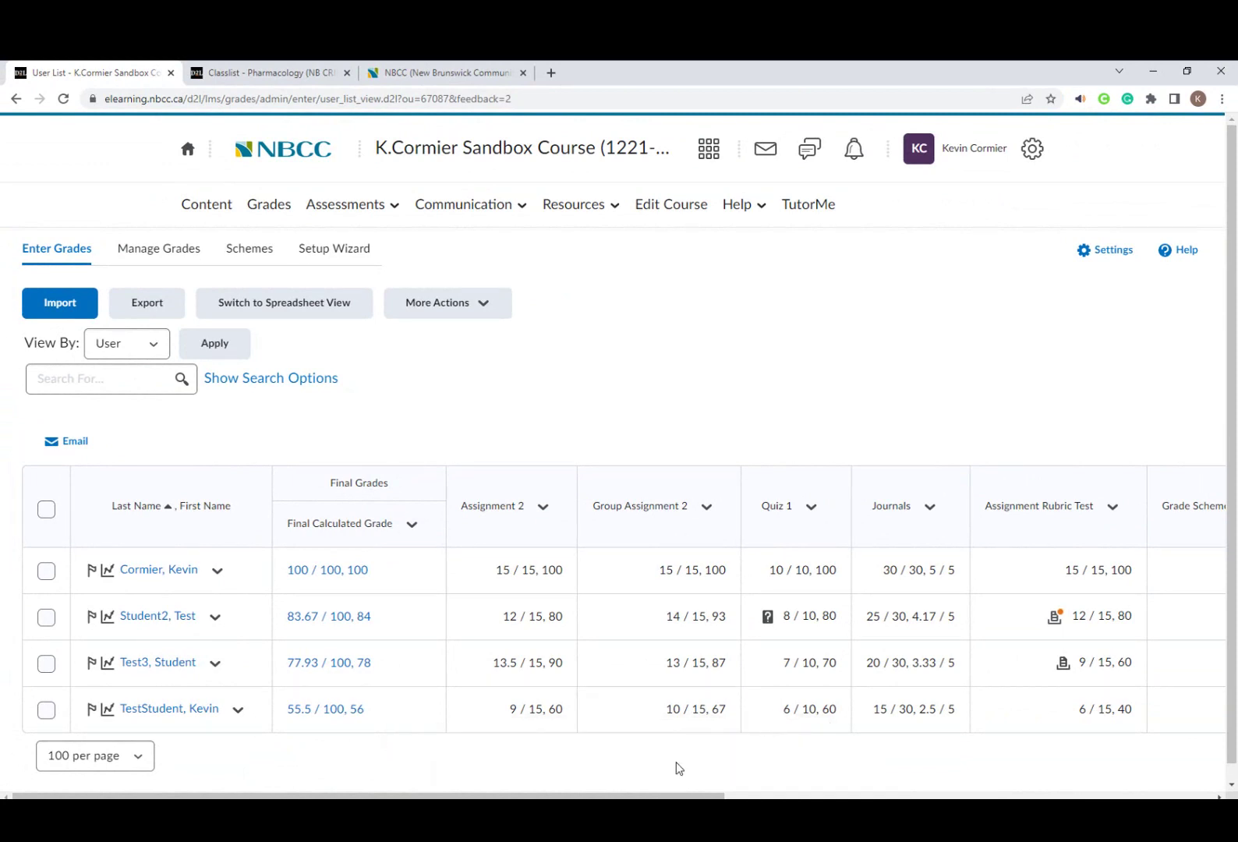
Open grade entry for the Final Adjusted Grade column at the far end of the grade table
left_click_drag(656, 795, 1156, 795)
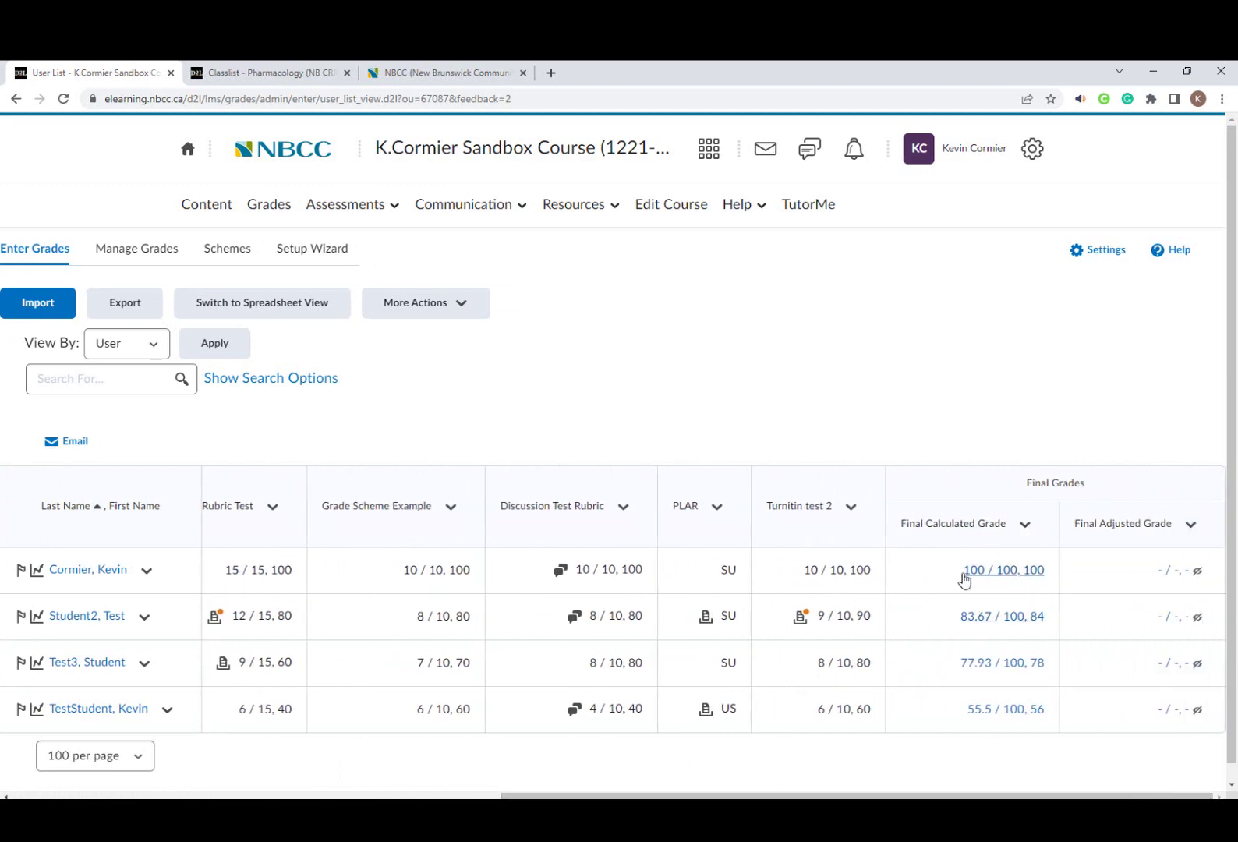
left_click_drag(948, 577, 1046, 575)
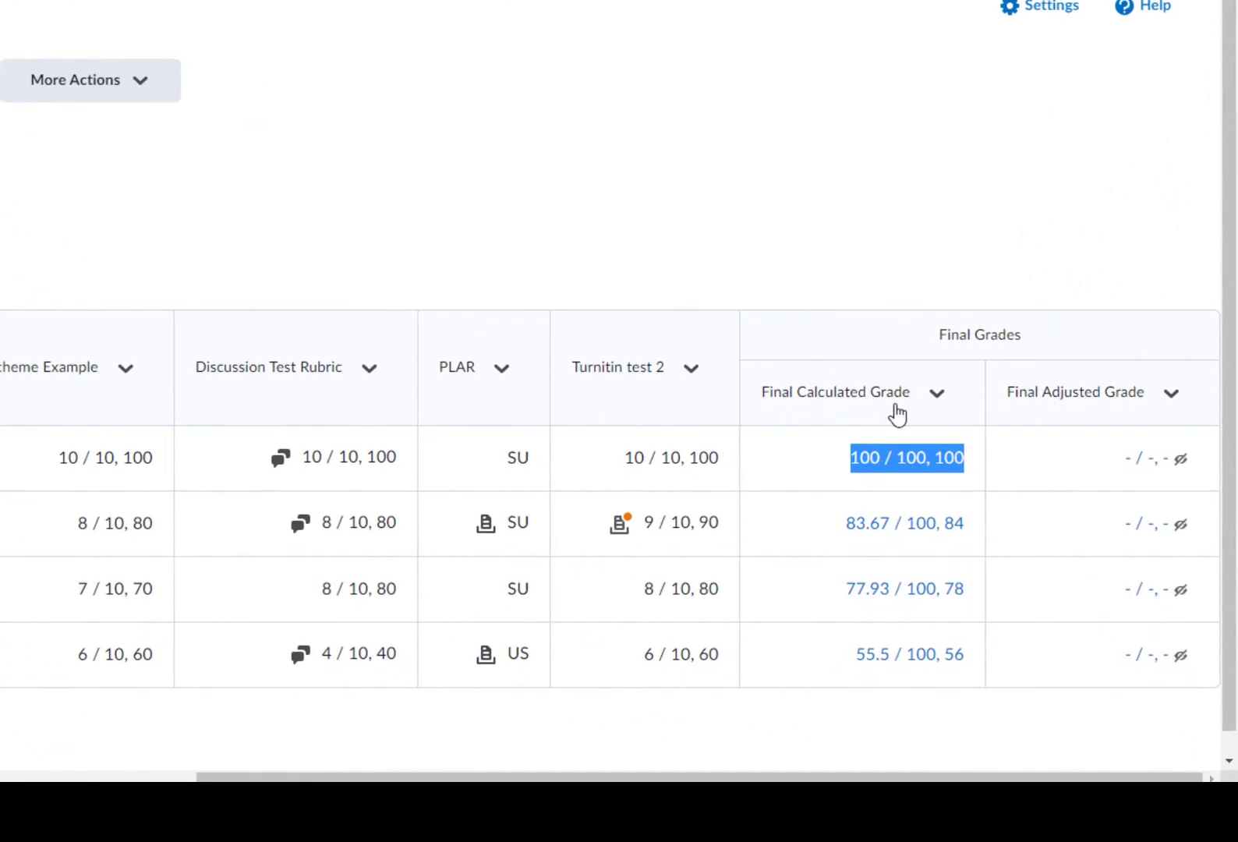
left_click(1087, 483)
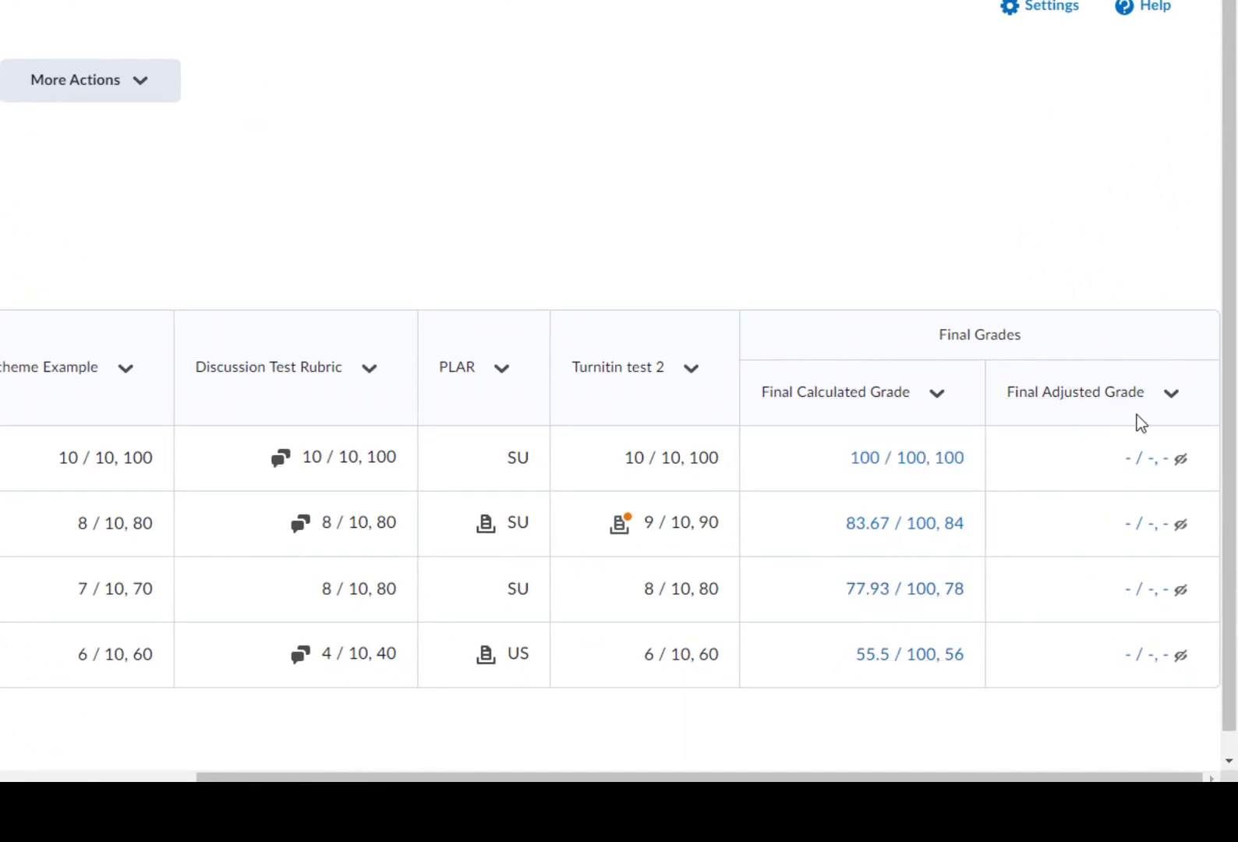
left_click(1170, 404)
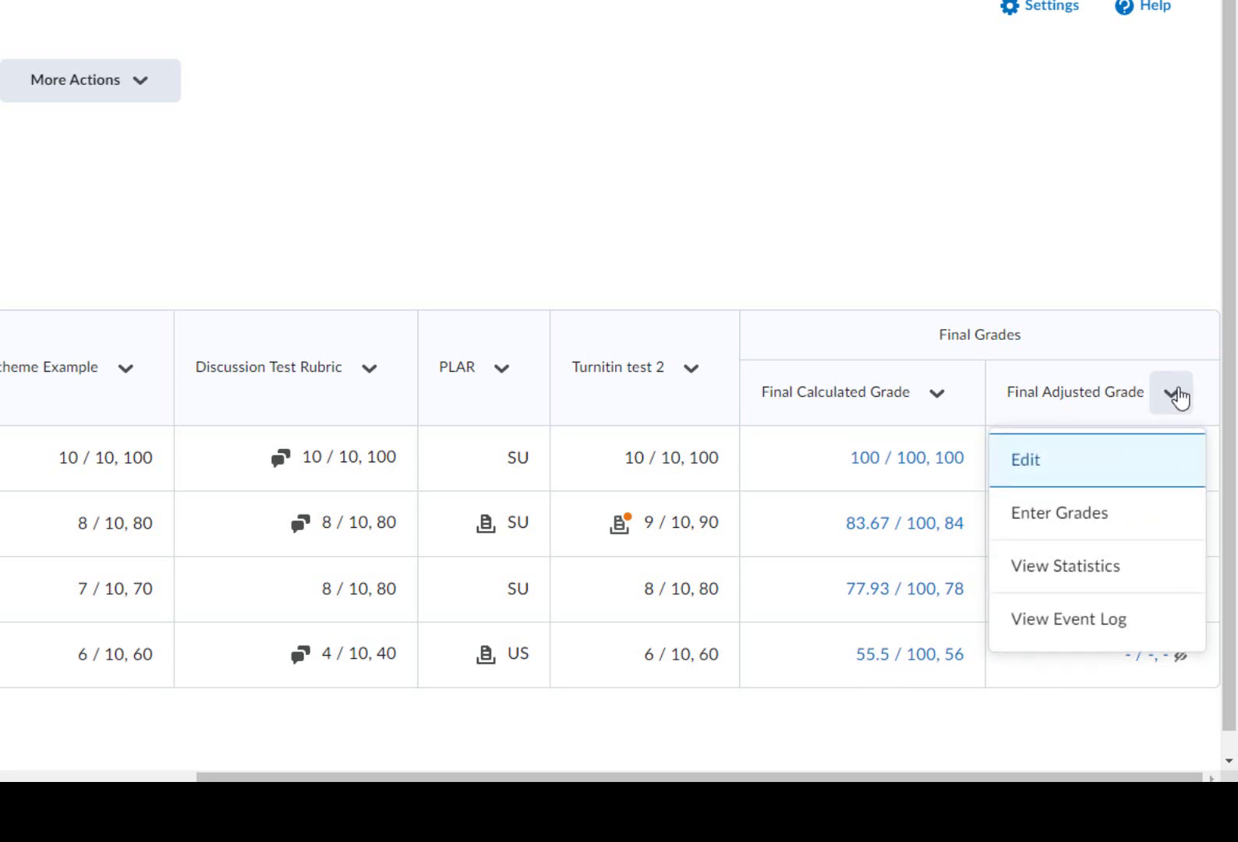
left_click(1074, 515)
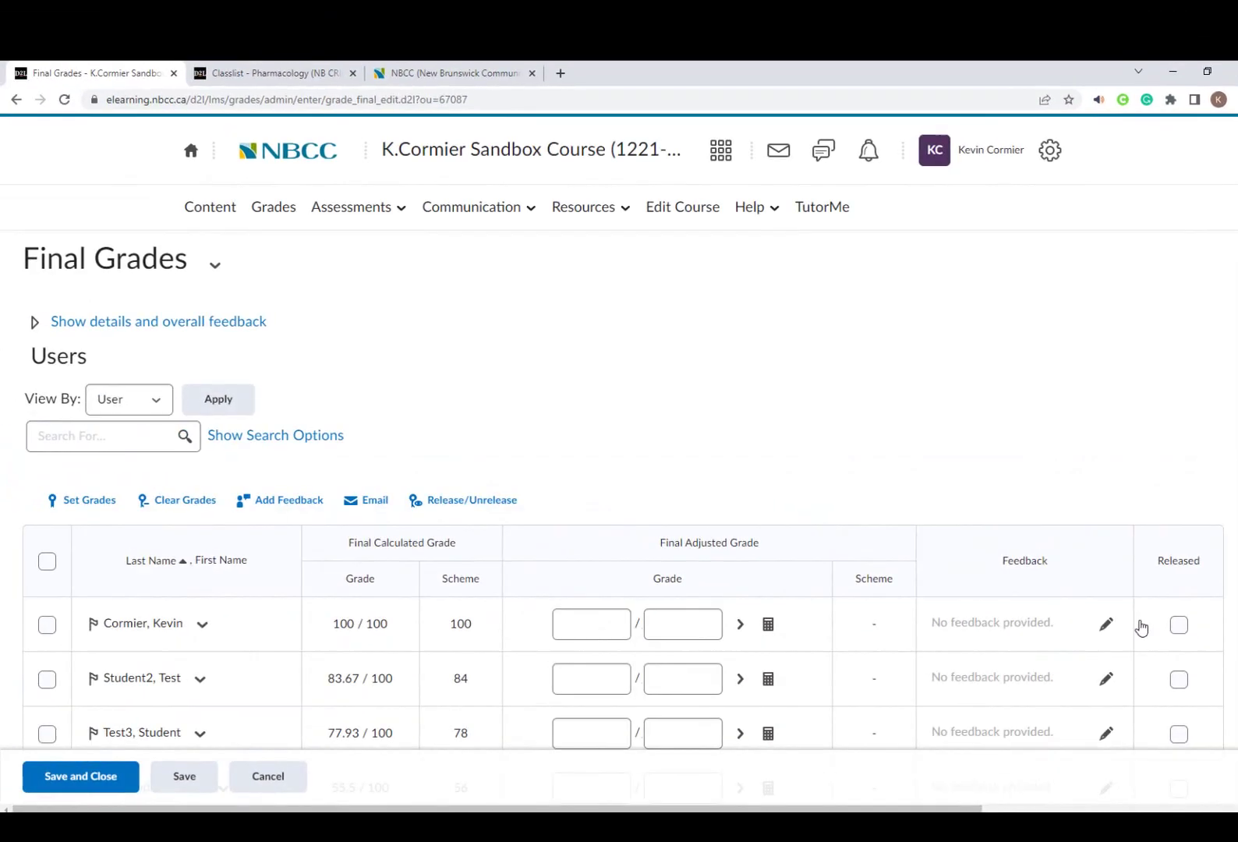
Transfer the first listed user's calculated grade to the adjusted grade and choose 200 users per page
scroll(575, 533, "down", 2)
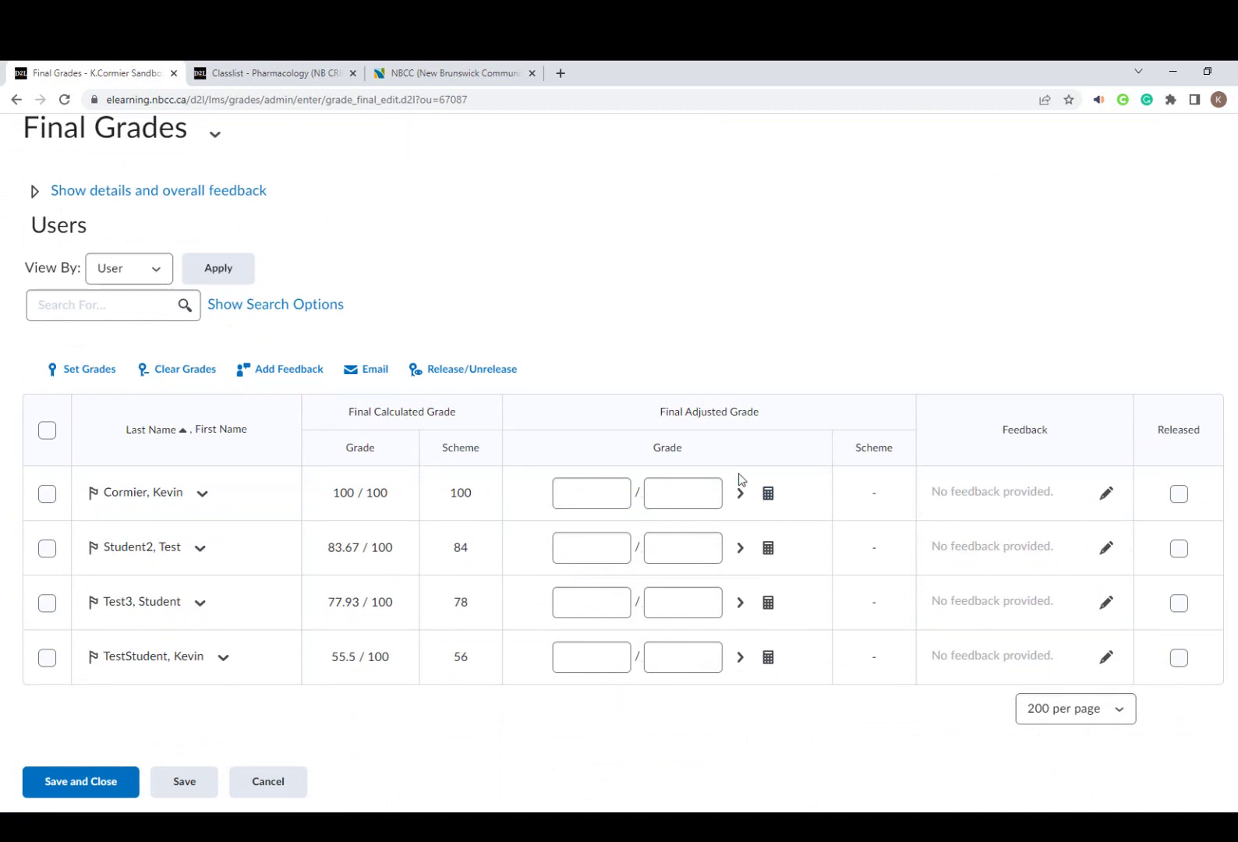
left_click(740, 493)
left_click(1044, 711)
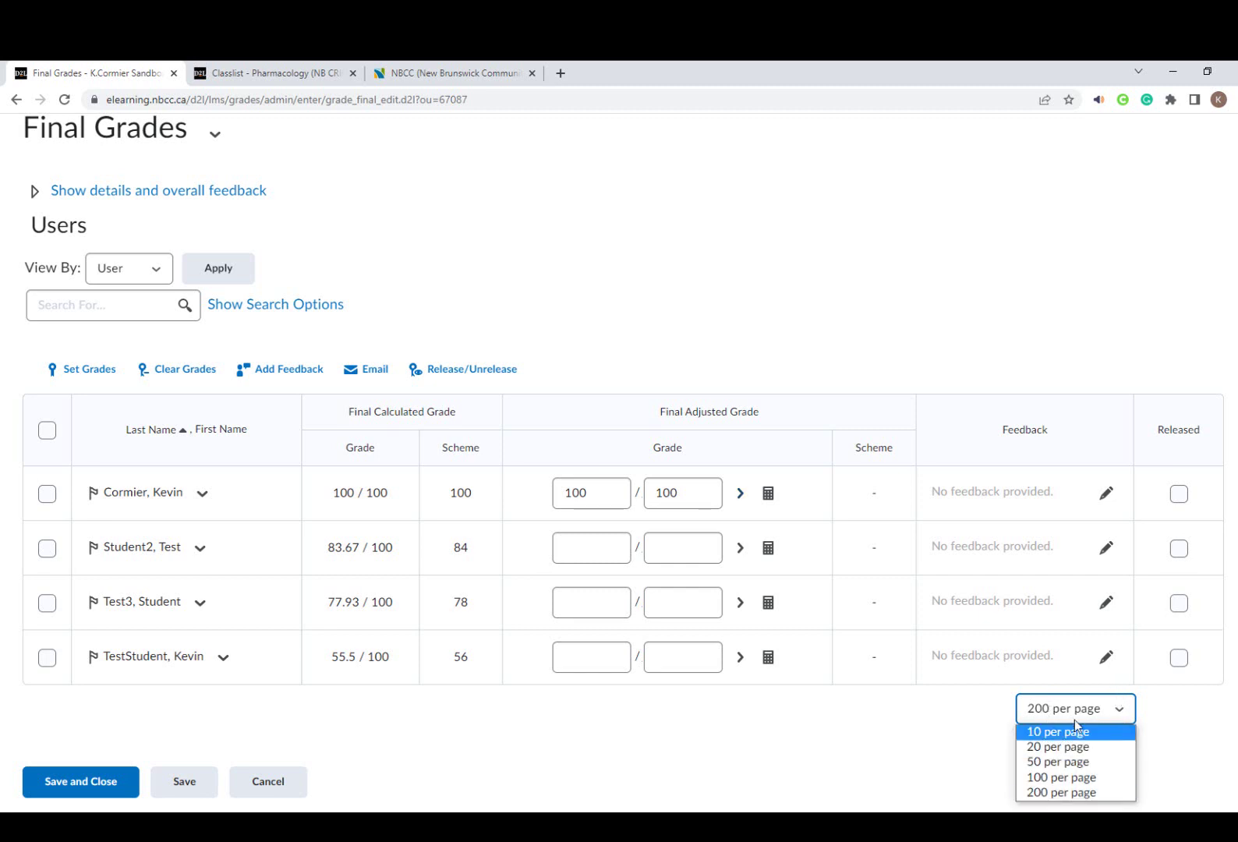
left_click(1071, 790)
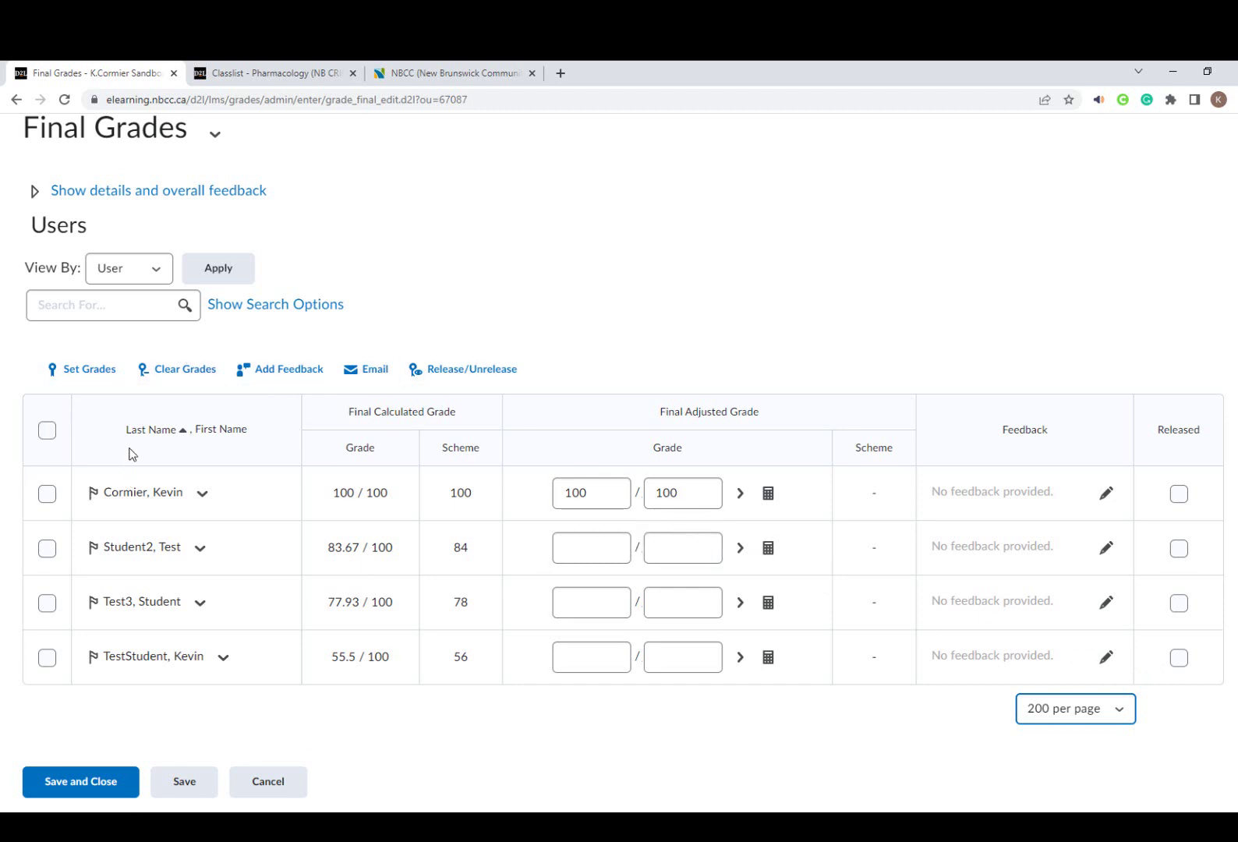
Select all users and transfer every Final Calculated Grade to the Final Adjusted Grade, confirming the transfer
left_click(47, 430)
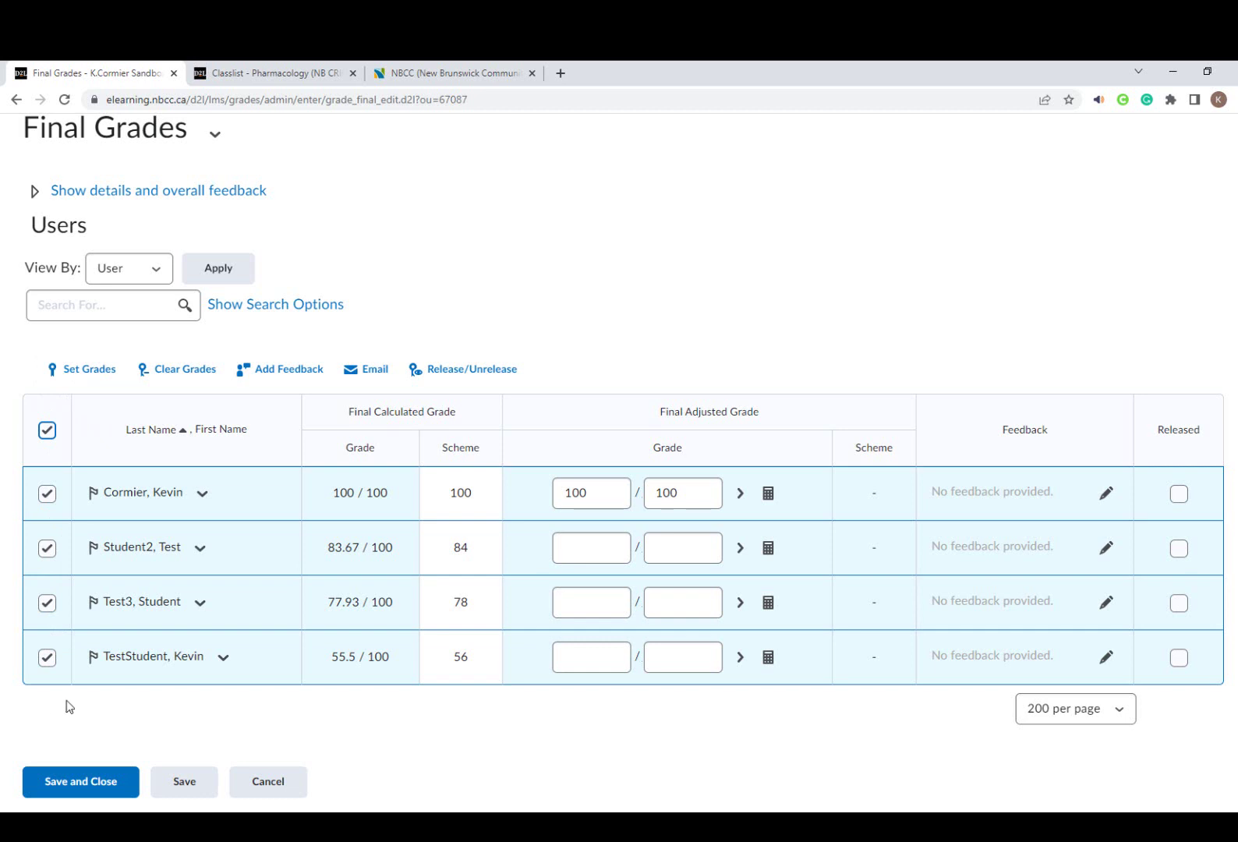
scroll(118, 427, "up", 1)
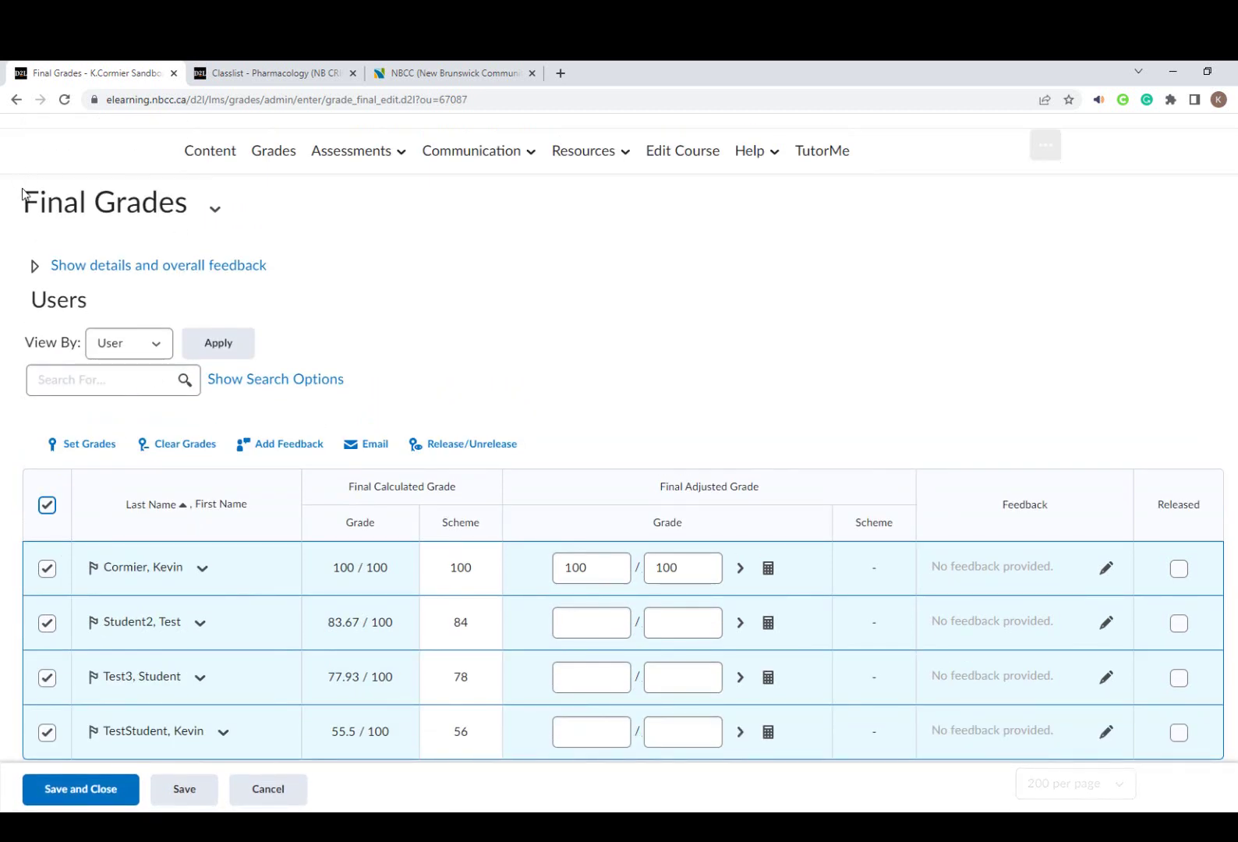
left_click_drag(22, 203, 178, 204)
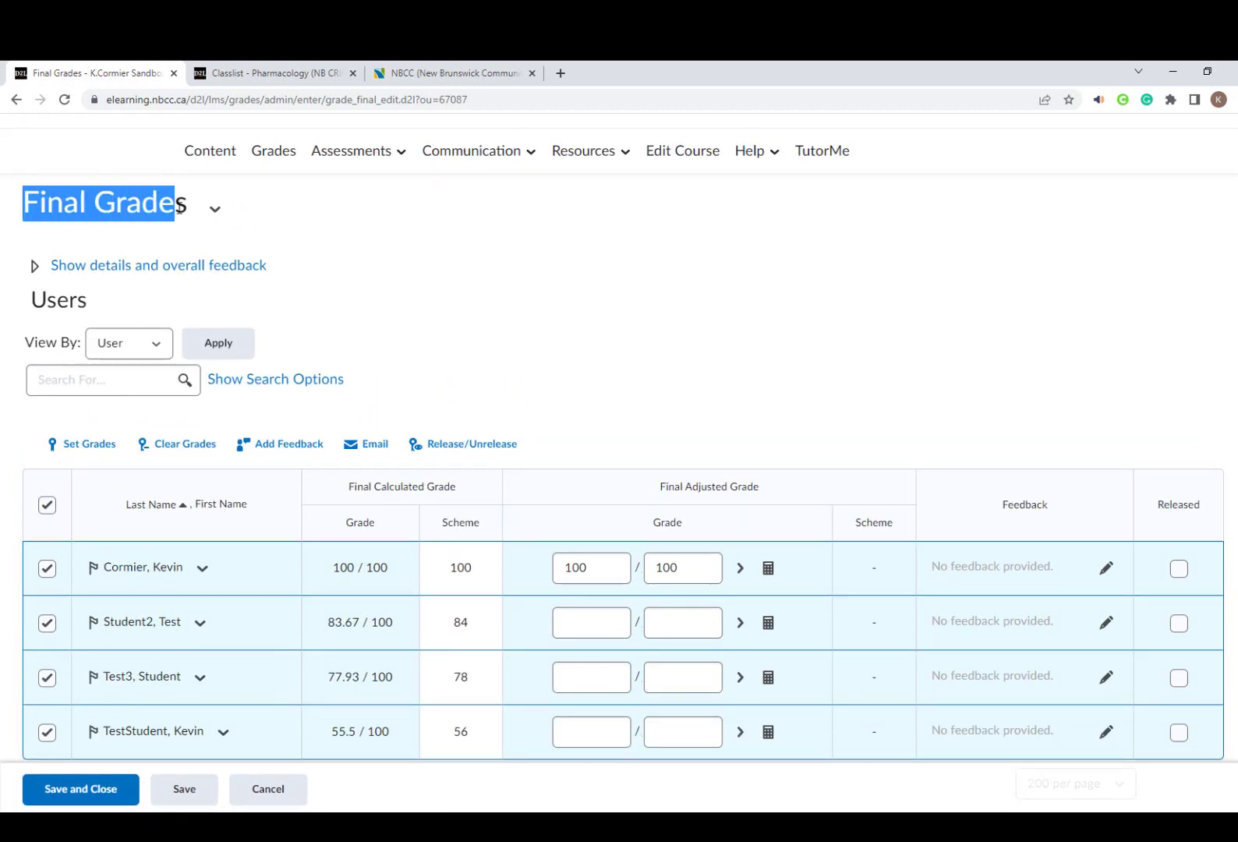
left_click(215, 210)
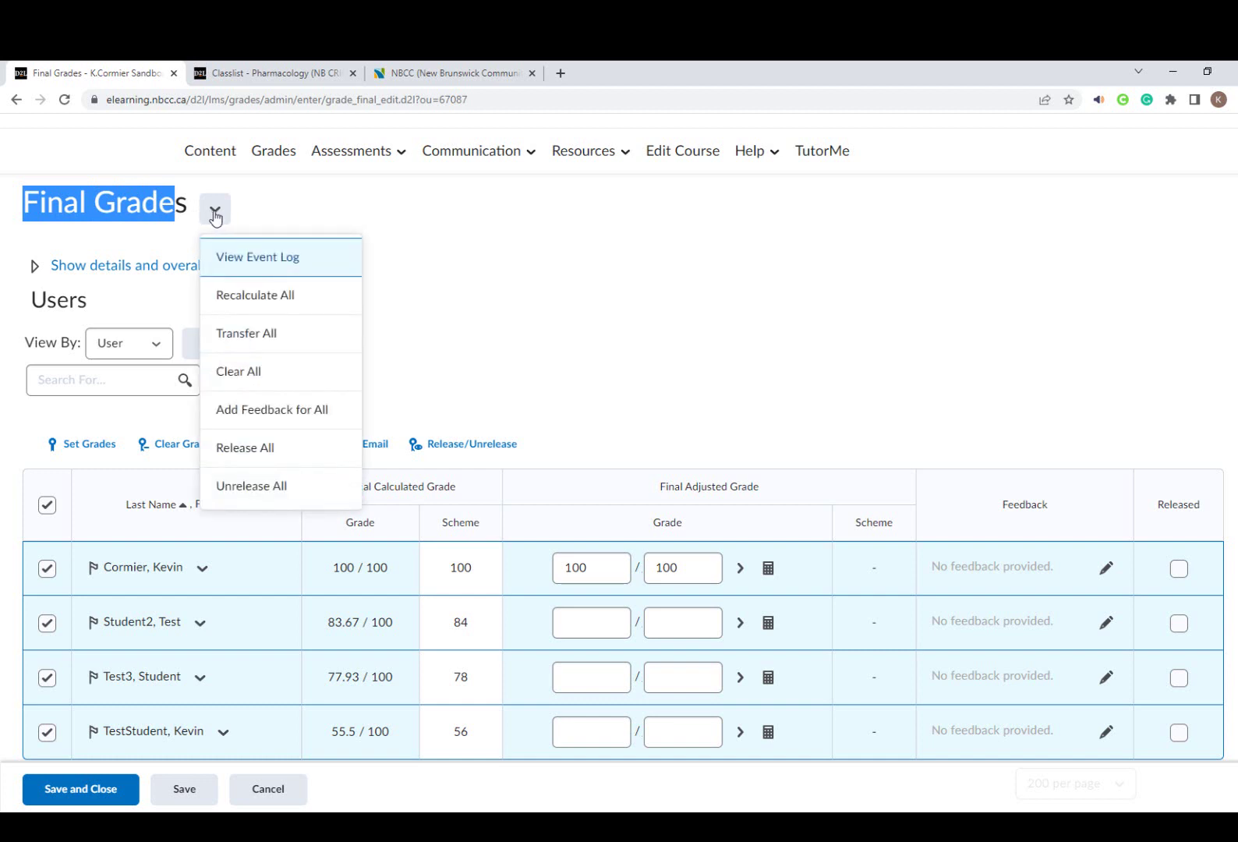
left_click(232, 335)
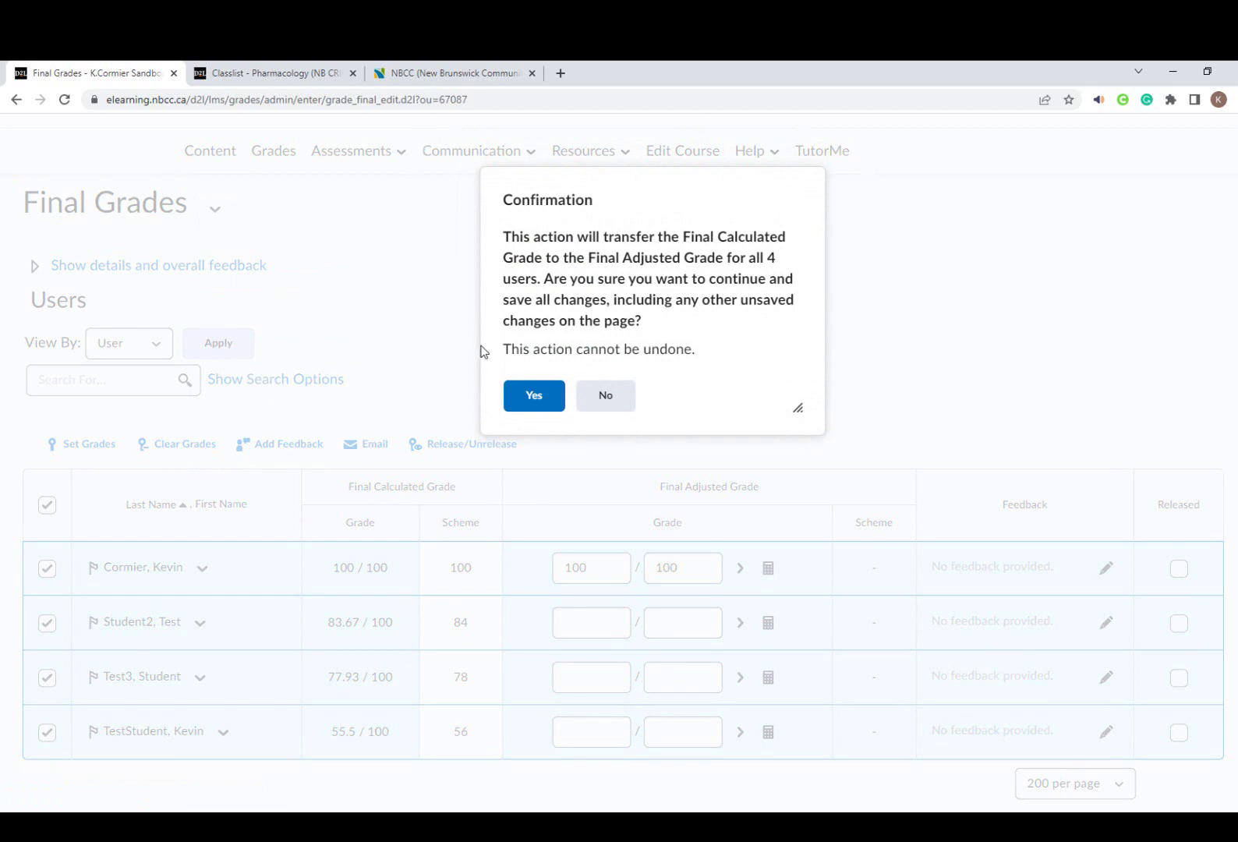
left_click(541, 407)
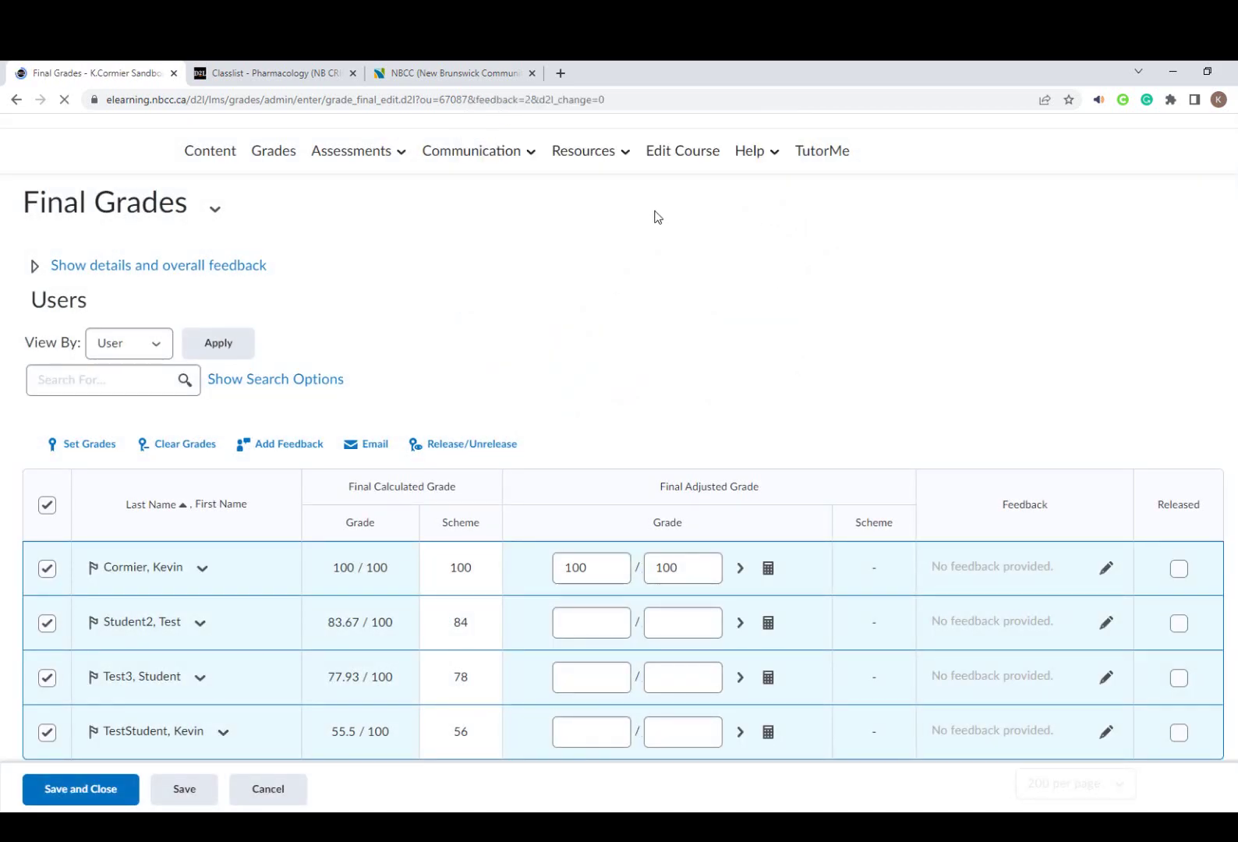
Check the second user's adjusted grade against its scheme value, and set the last listed user's adjusted grade to 1
scroll(646, 620, "down", 2)
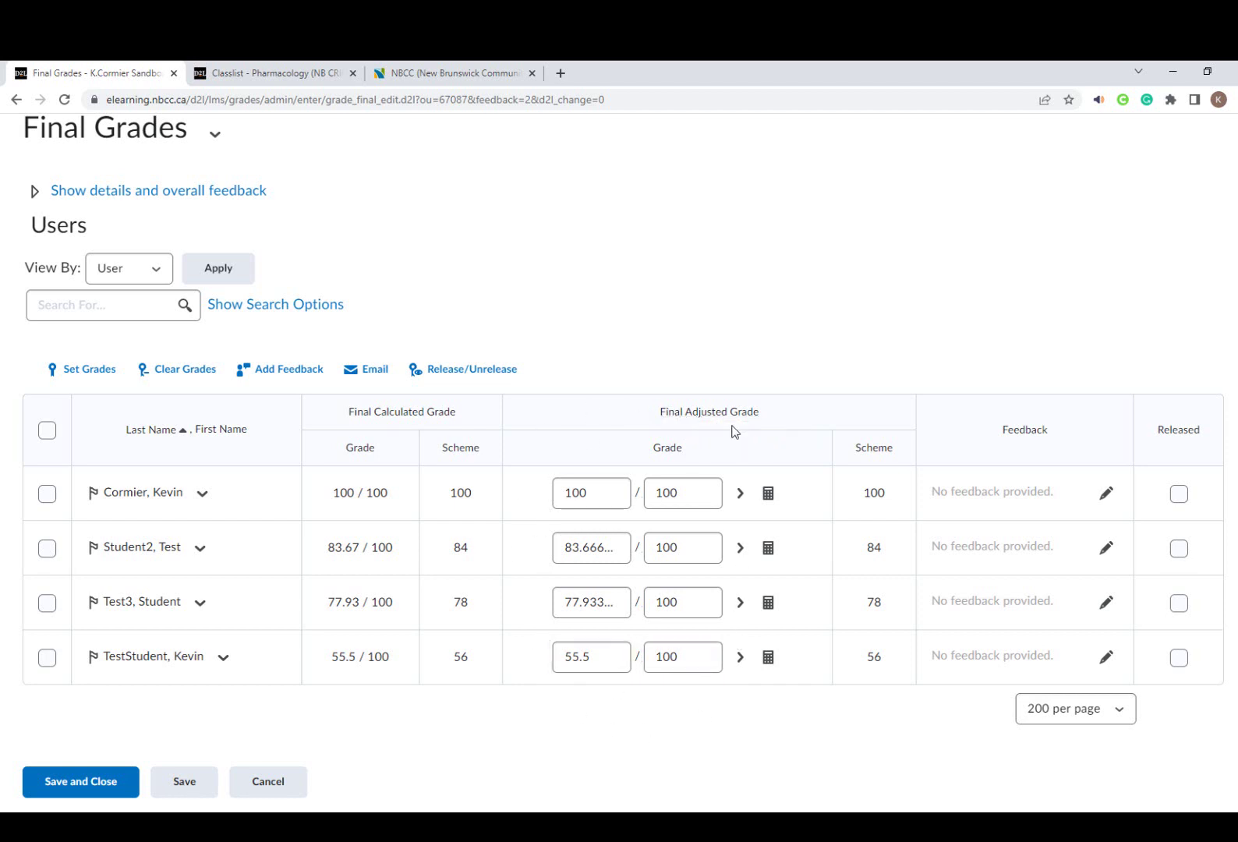
left_click(561, 548)
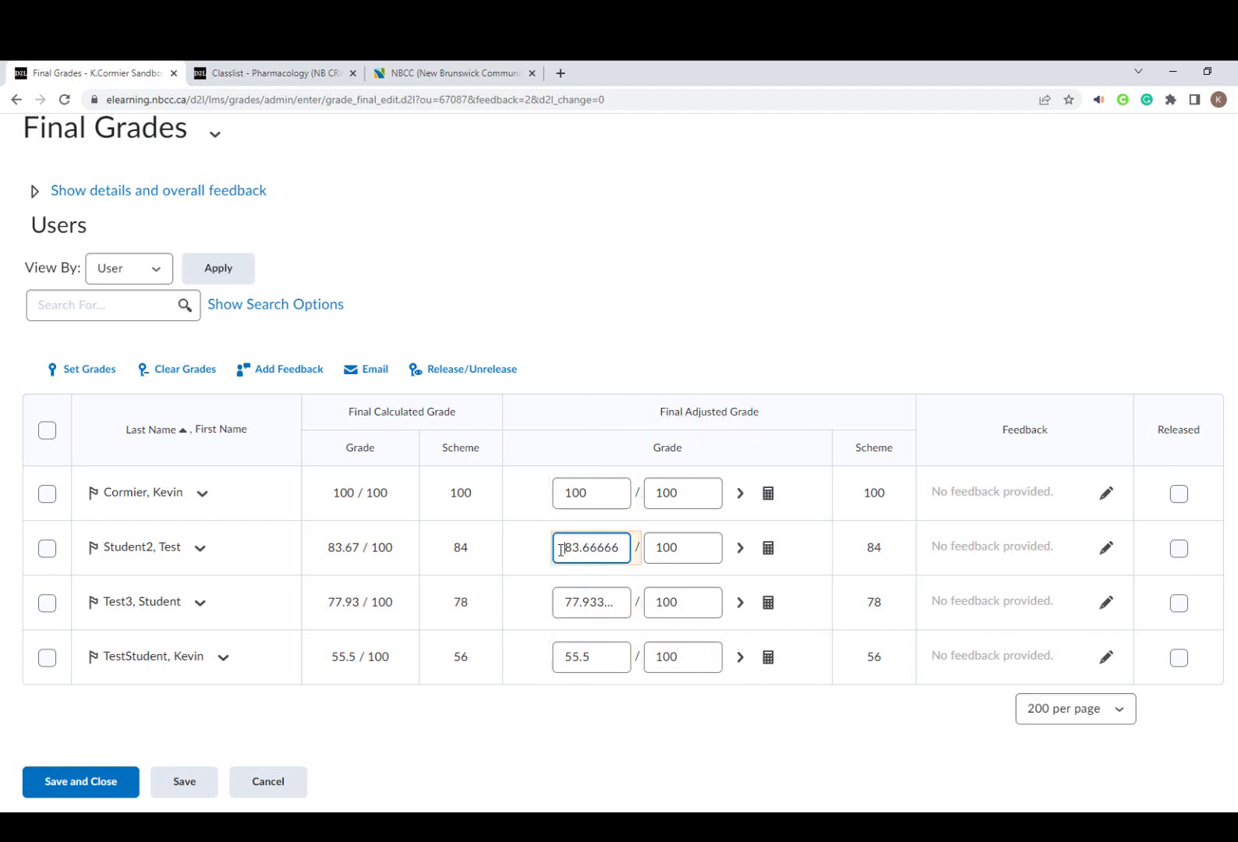
left_click_drag(561, 549, 606, 550)
left_click_drag(893, 552, 863, 554)
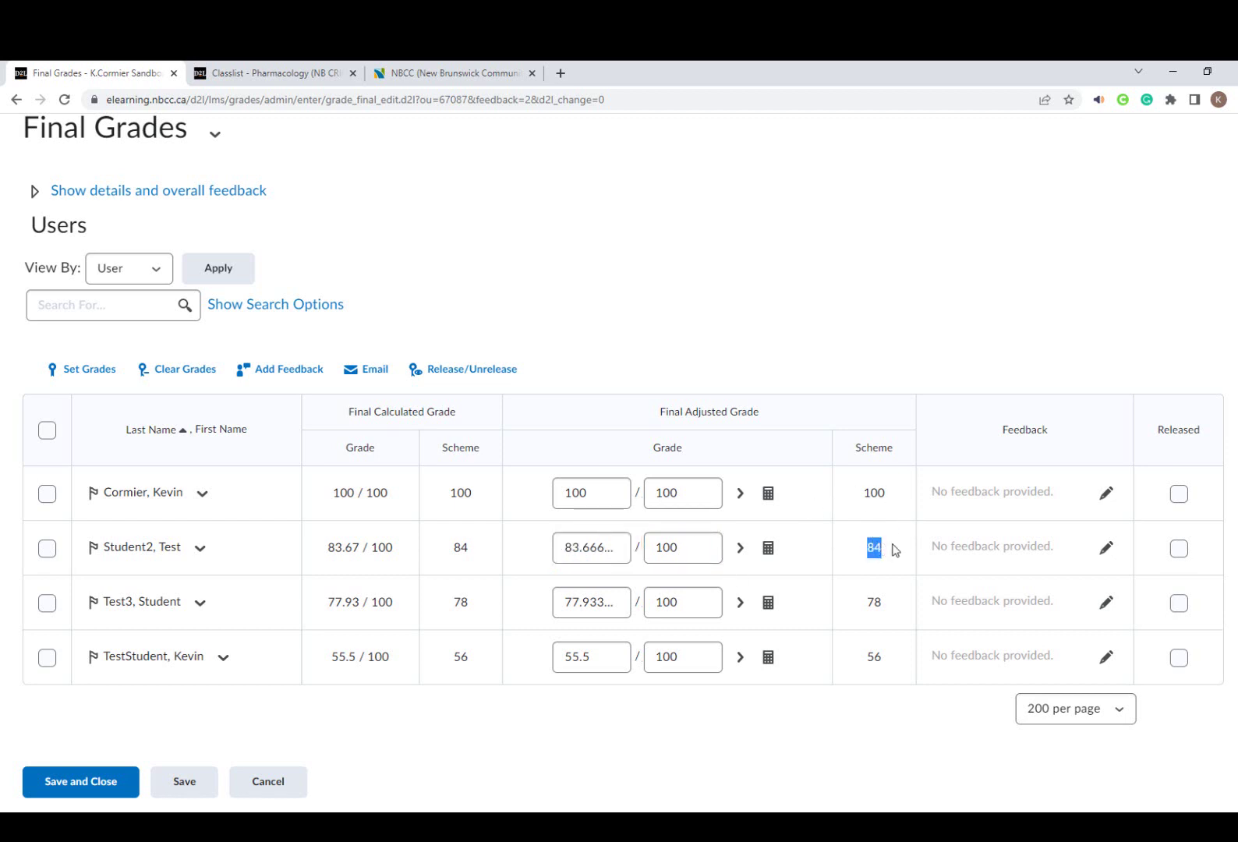
left_click(892, 548)
left_click(585, 657)
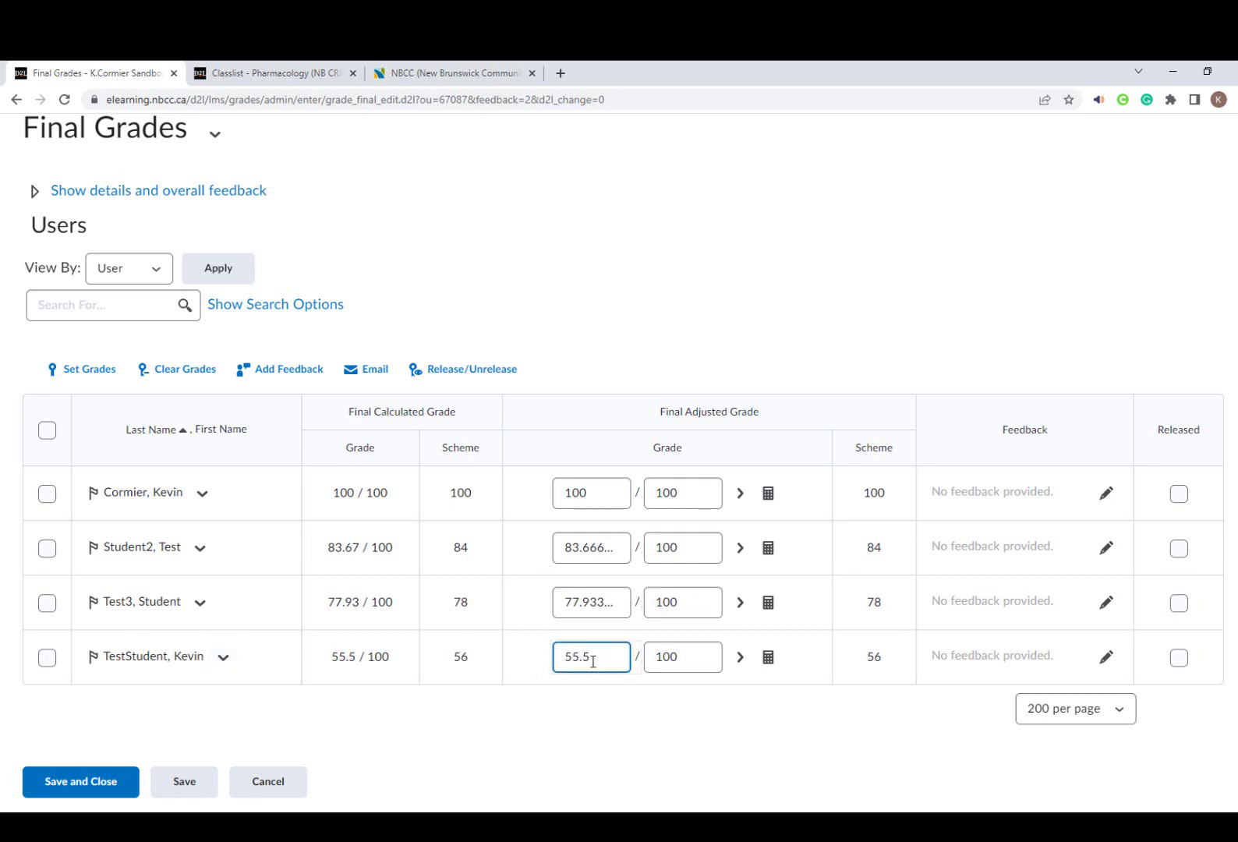
left_click_drag(593, 661, 537, 666)
type("1")
Release the final adjusted grades to all listed users, then save and close the final grades with confirmation
left_click(1178, 496)
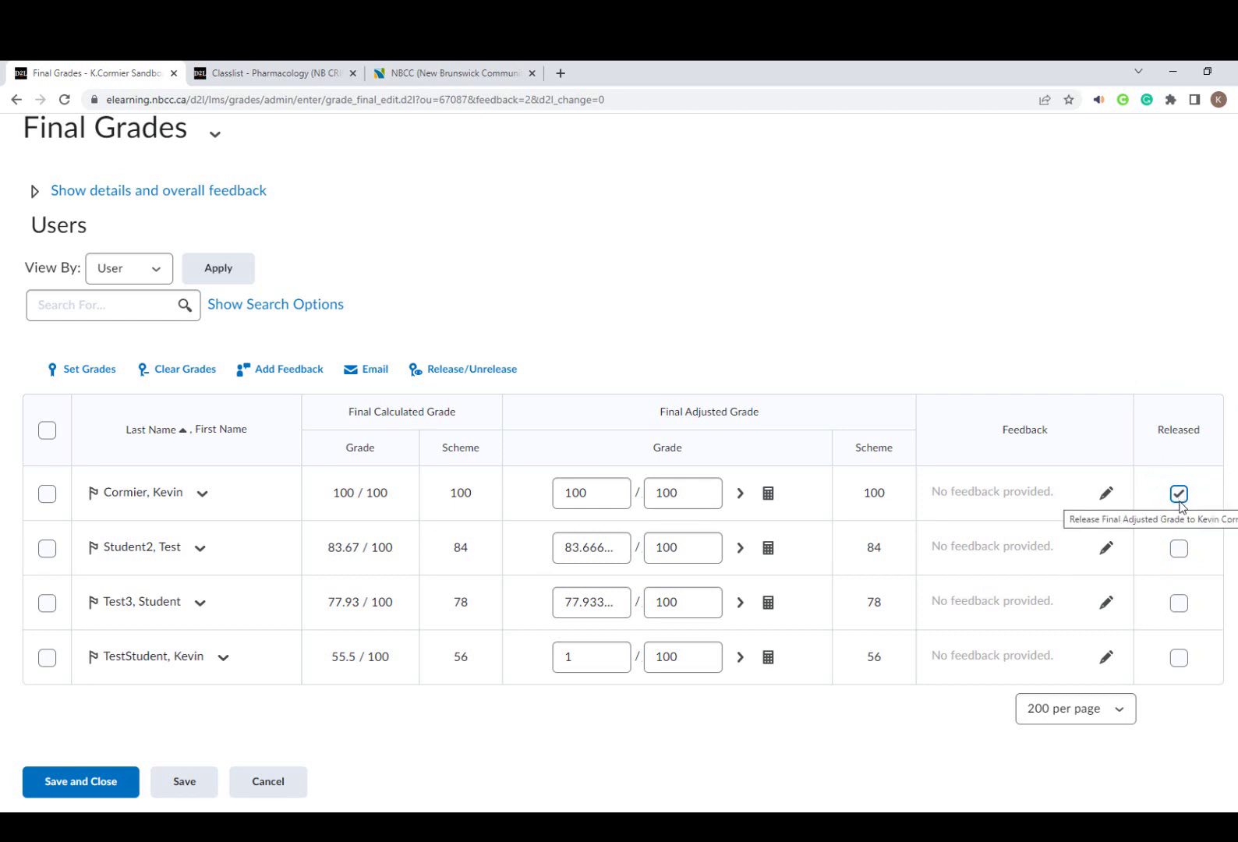
left_click_drag(1197, 435, 1159, 439)
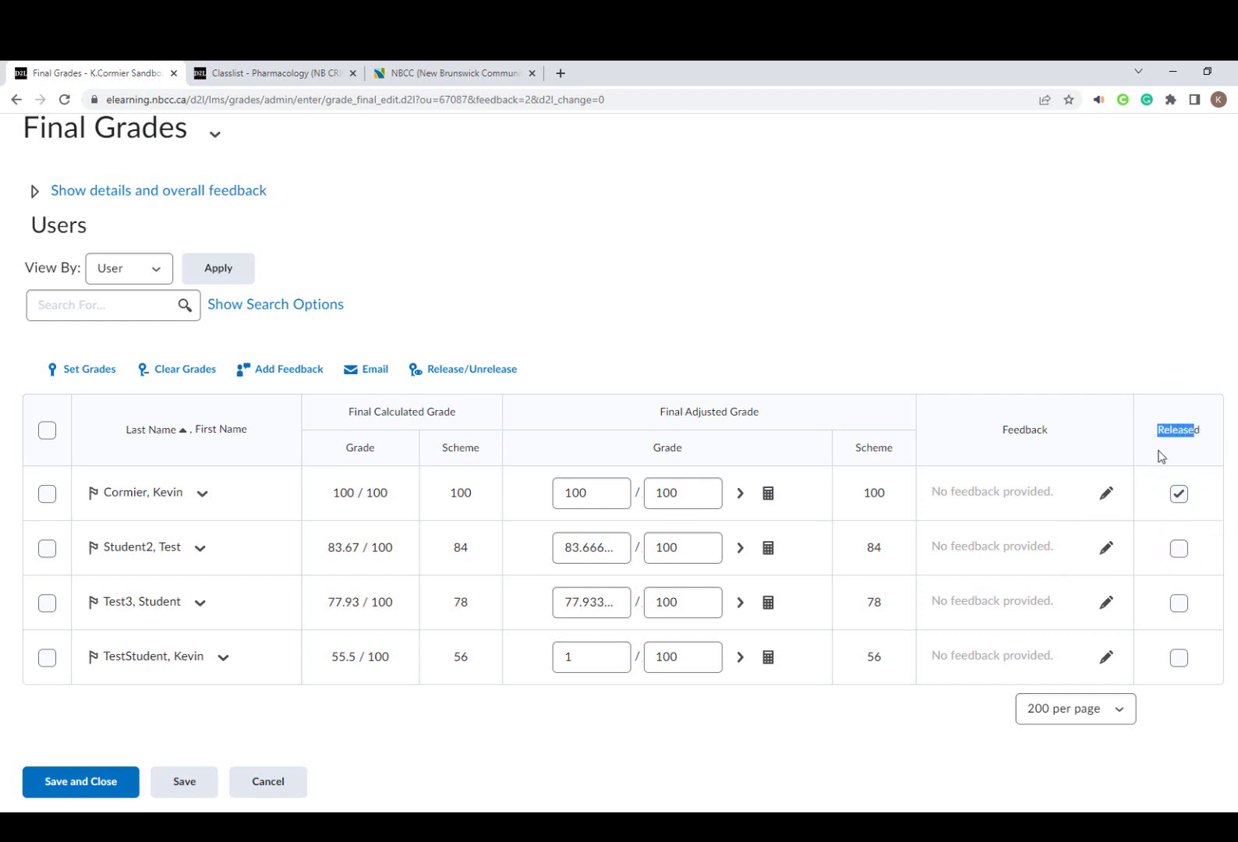
left_click(1175, 465)
left_click(46, 430)
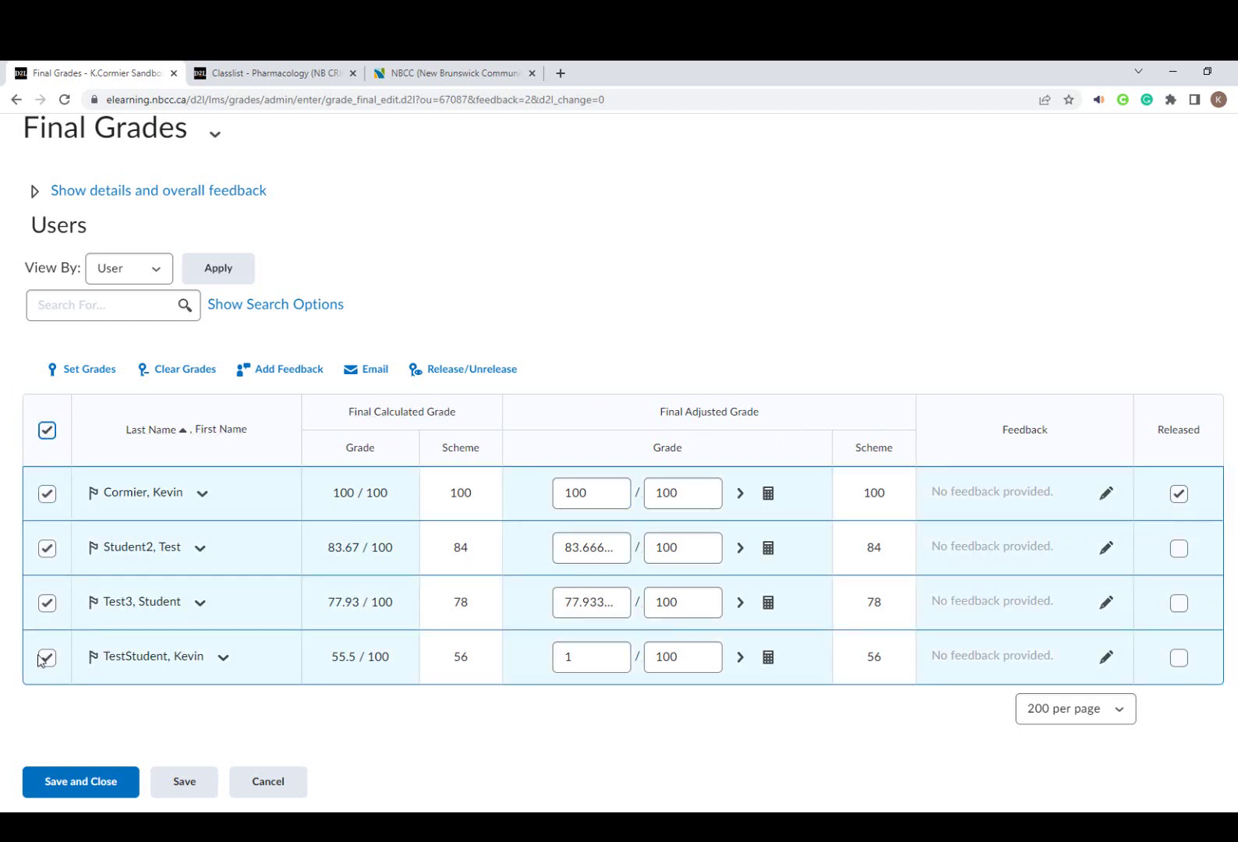
left_click(468, 381)
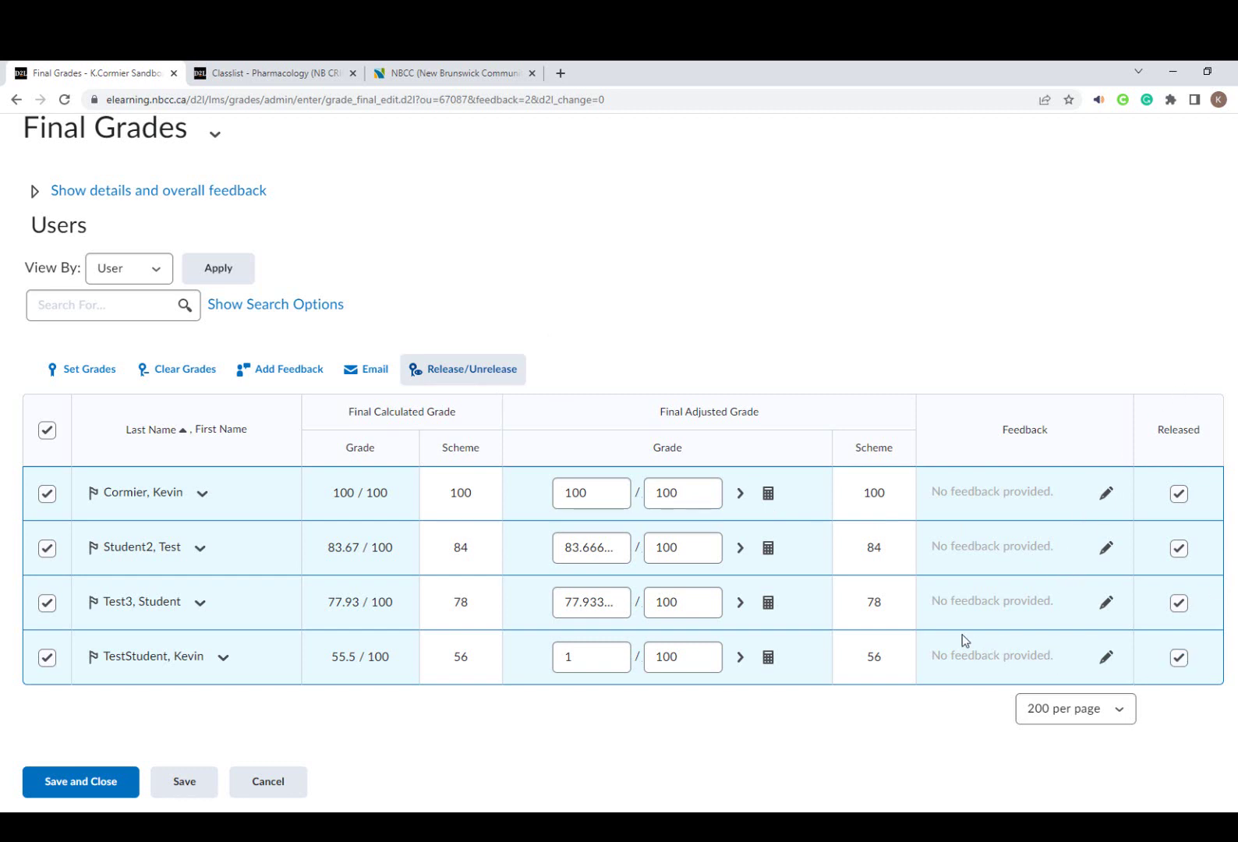
left_click(103, 782)
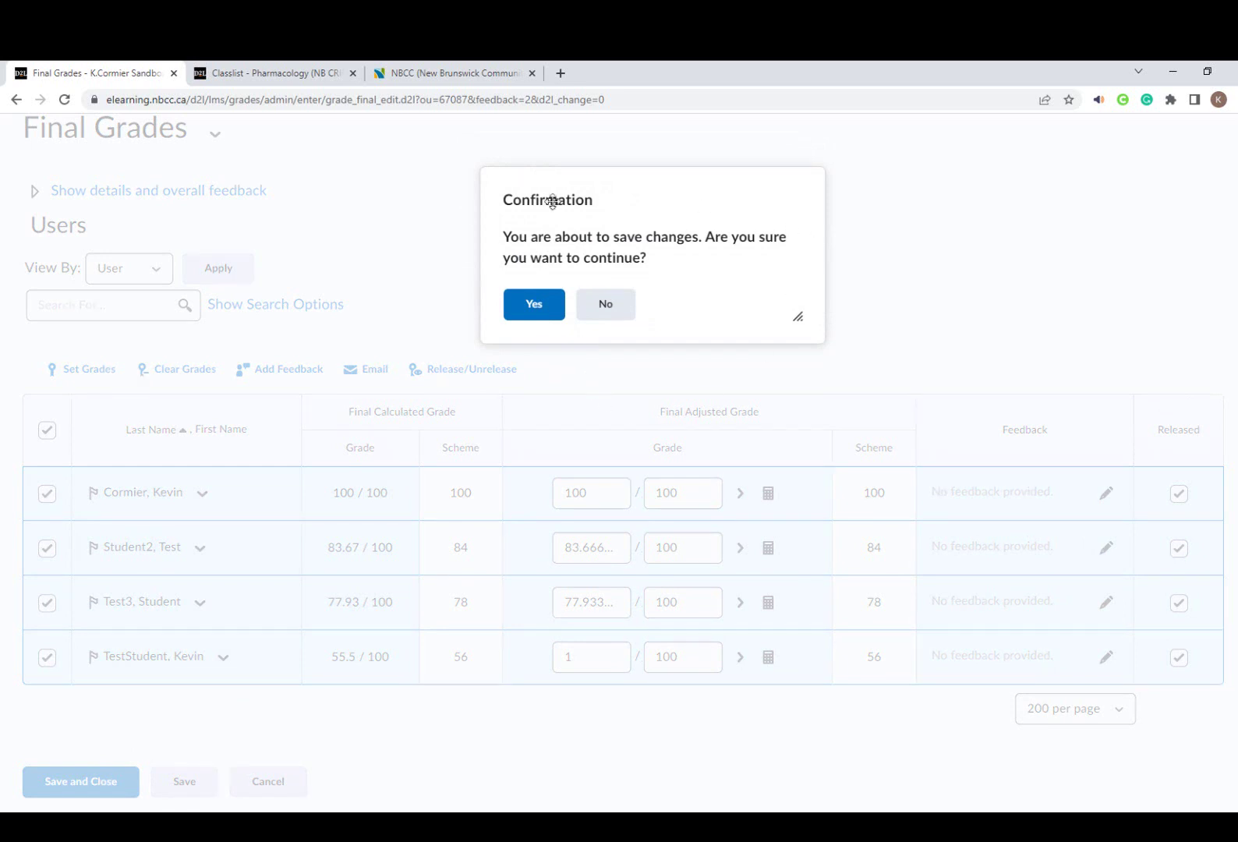
left_click(518, 314)
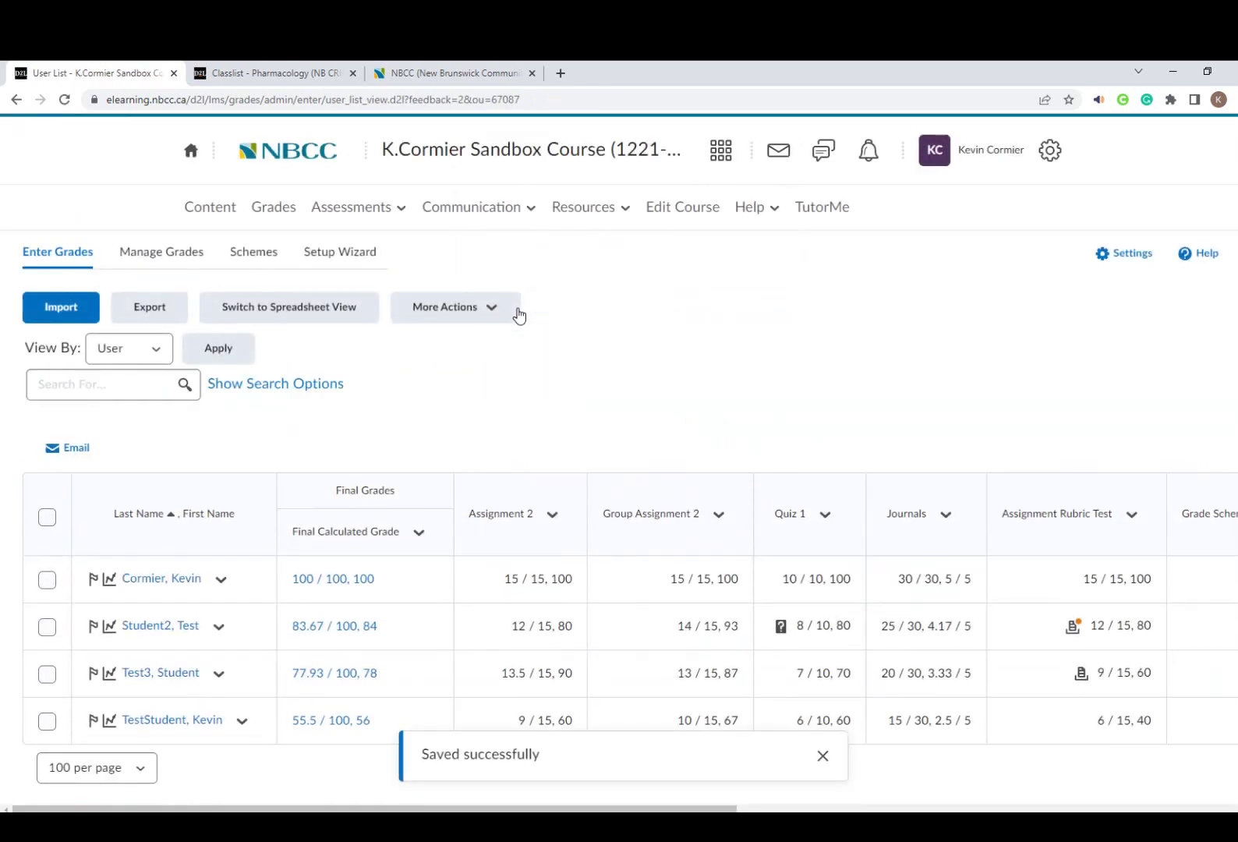
Review the Final Adjusted Grade column and the release status of each user in the grade list
left_click_drag(514, 811, 1011, 811)
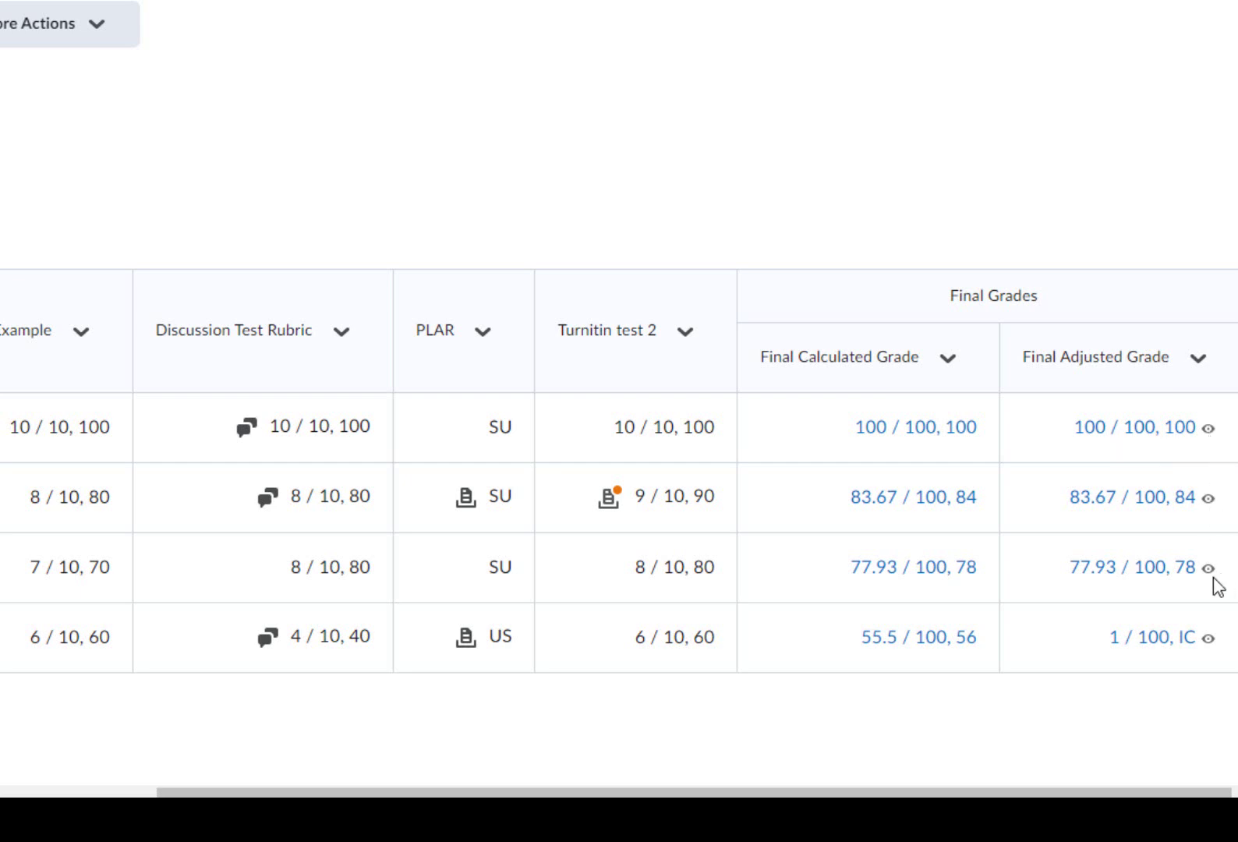
mouse_move(1210, 581)
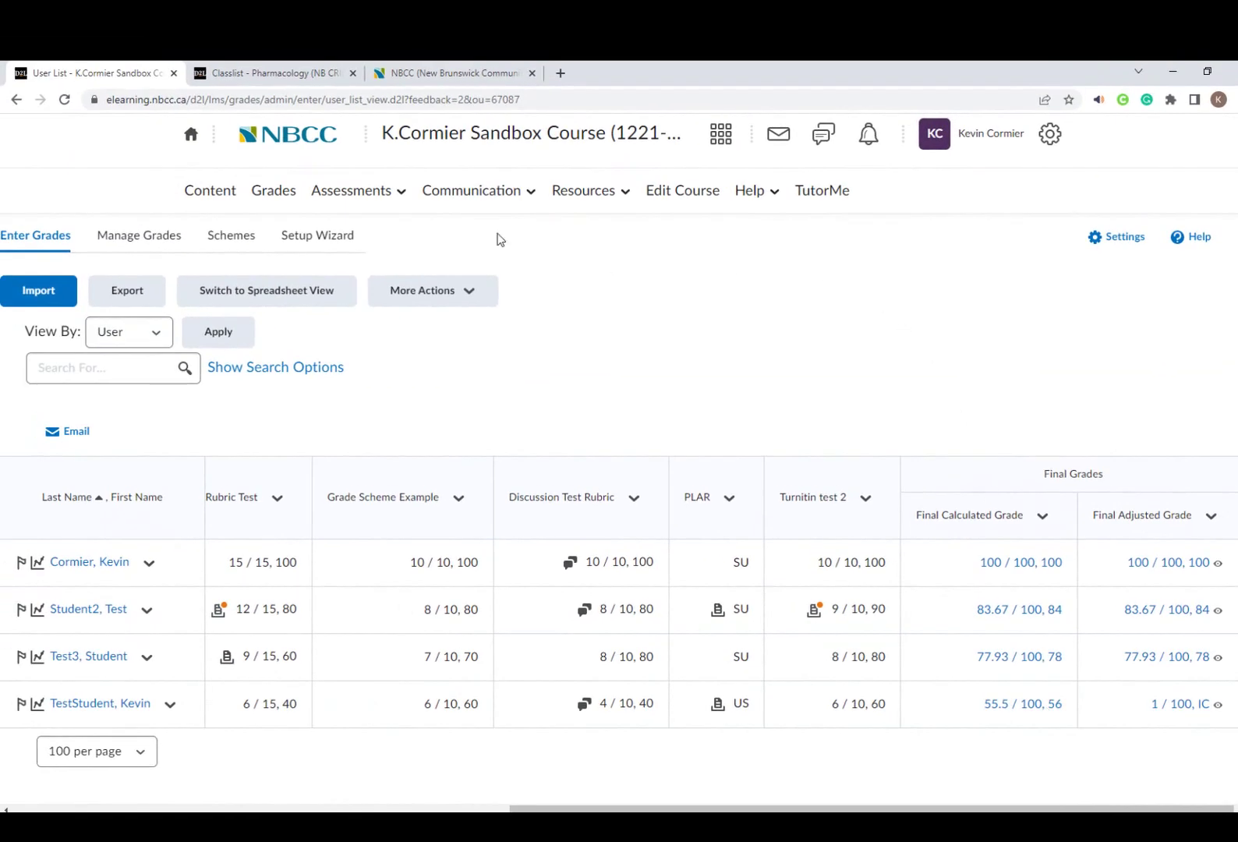
Switch to the NBCC website and open the Student Self-Service sign-in page for SIMS
left_click(440, 75)
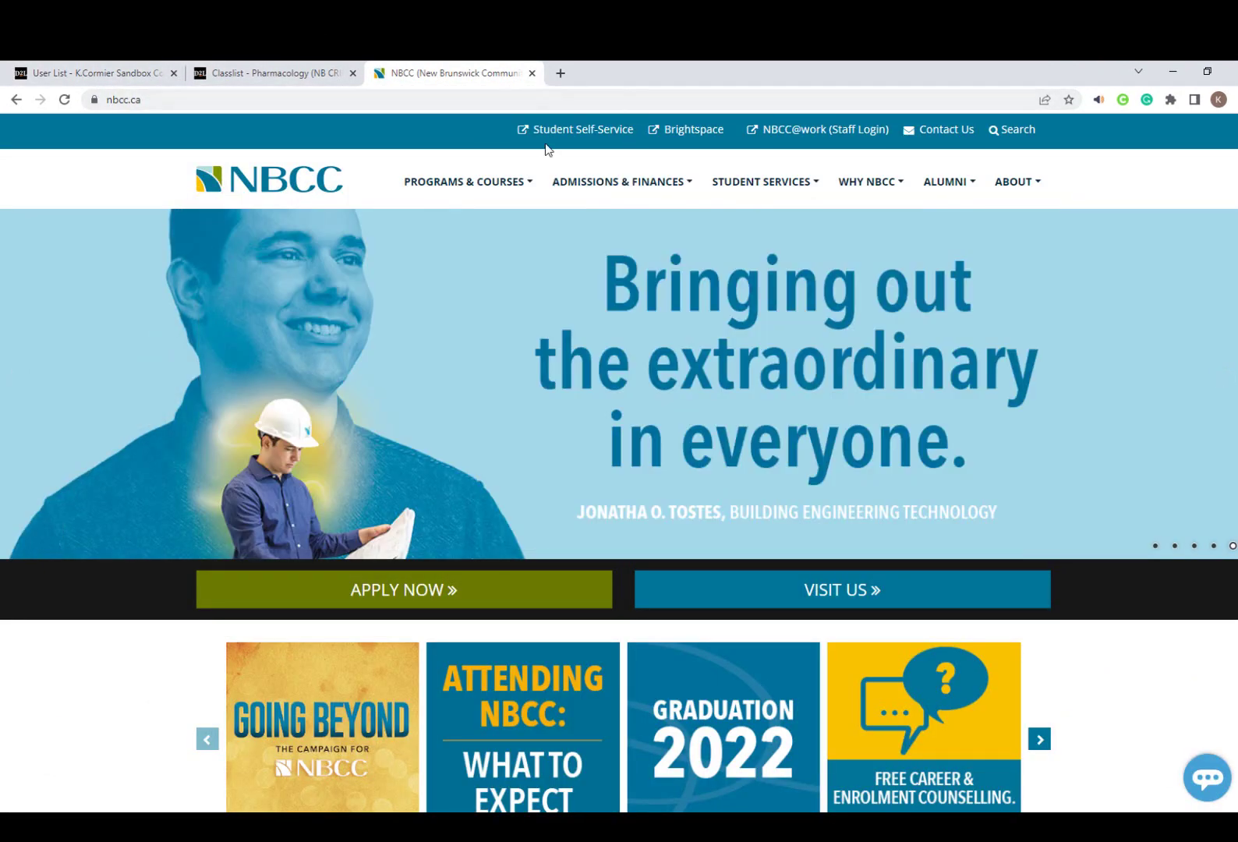
left_click(603, 134)
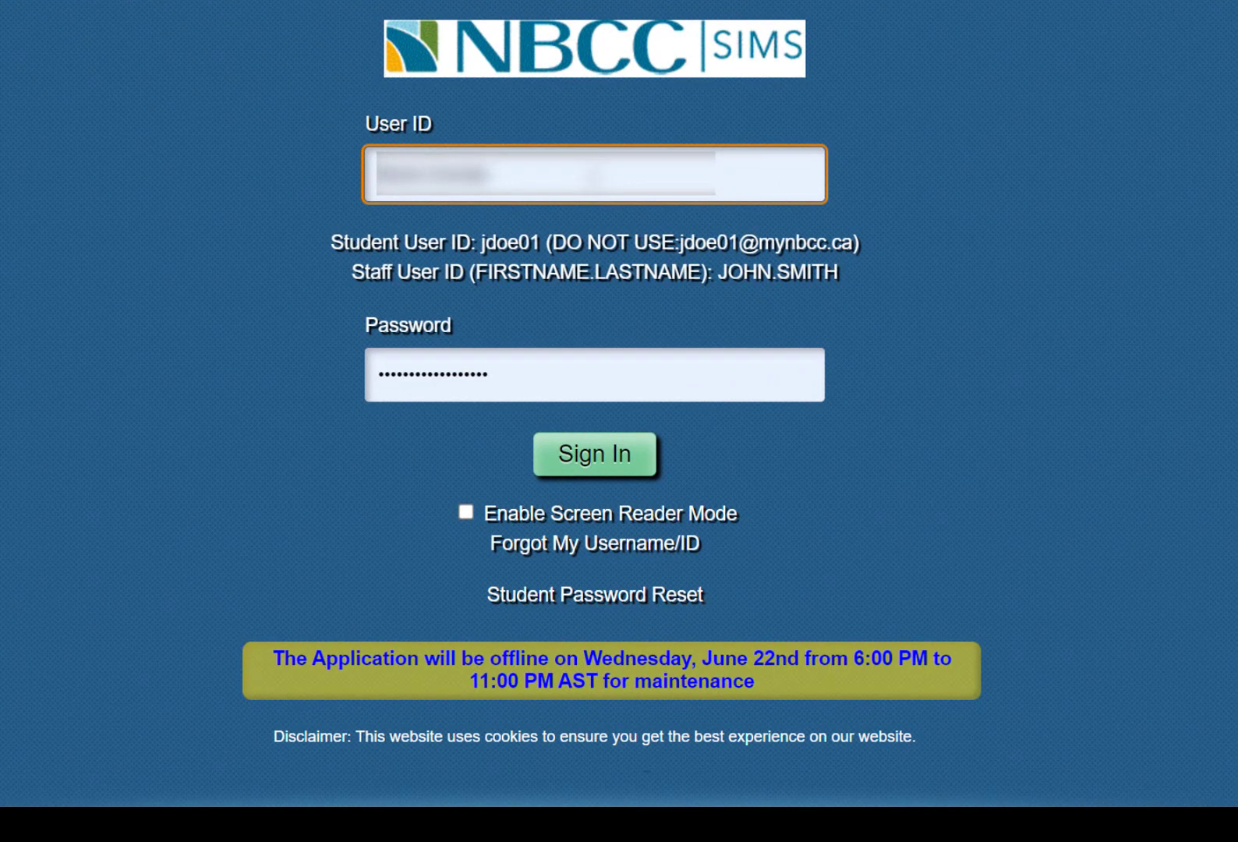
left_click(316, 111)
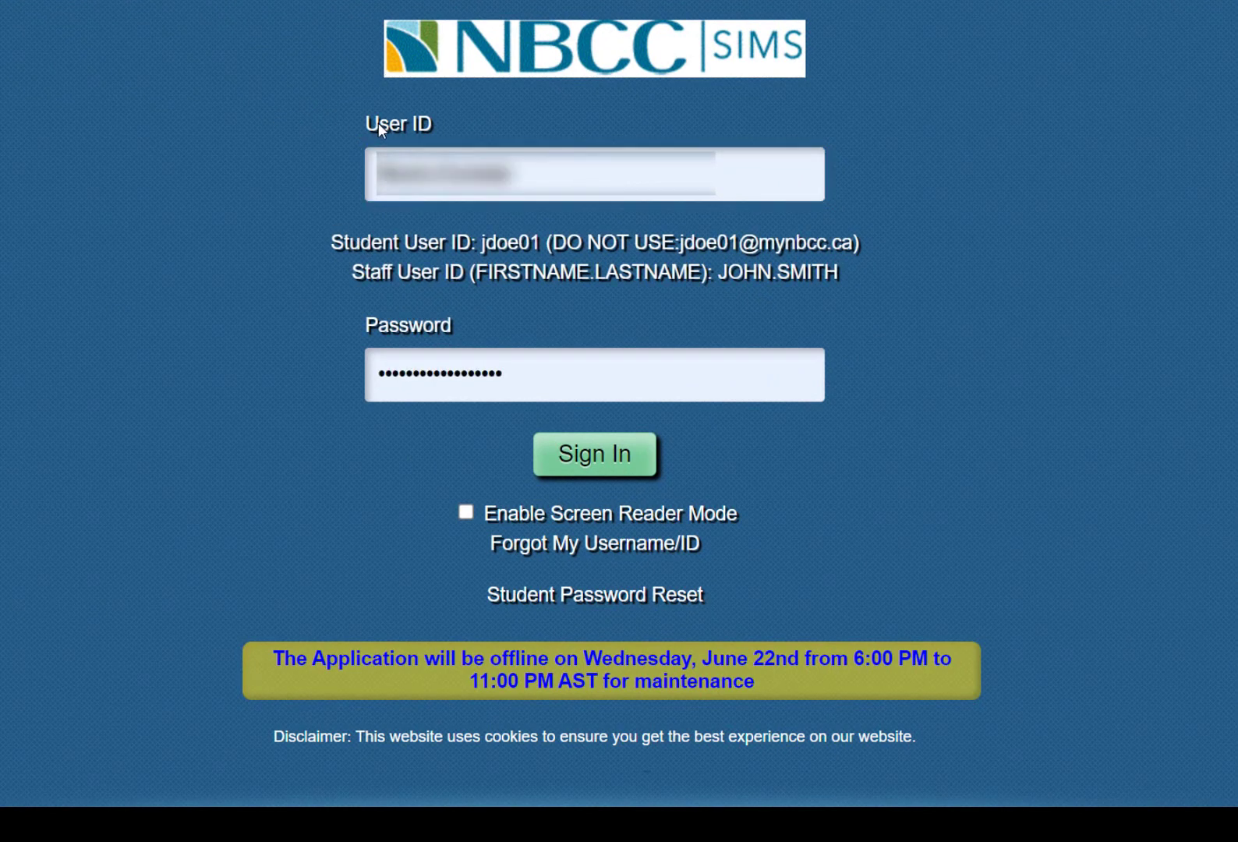
left_click(453, 123)
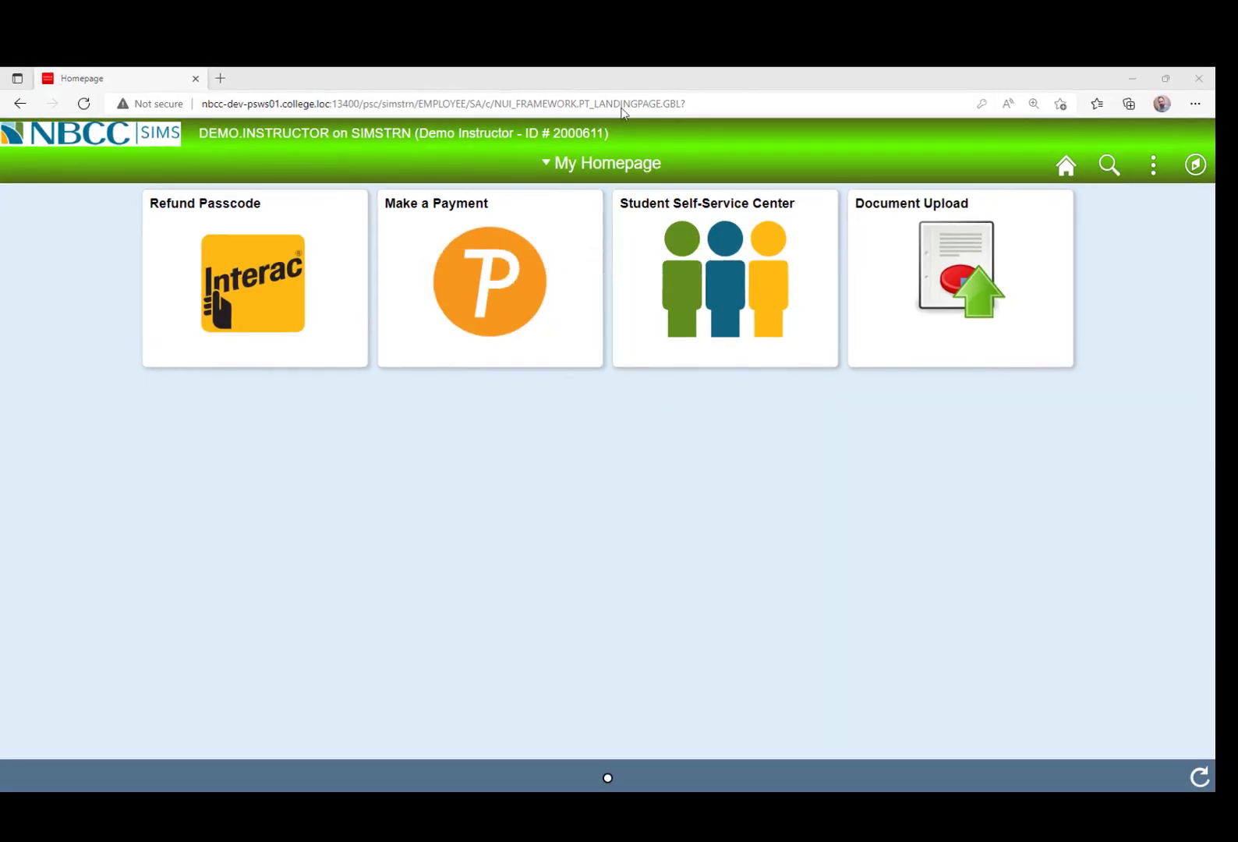
Open the NB Bspace Final Grades to SIMS page from the Self Service section of the SIMS Navigator
left_click(1192, 178)
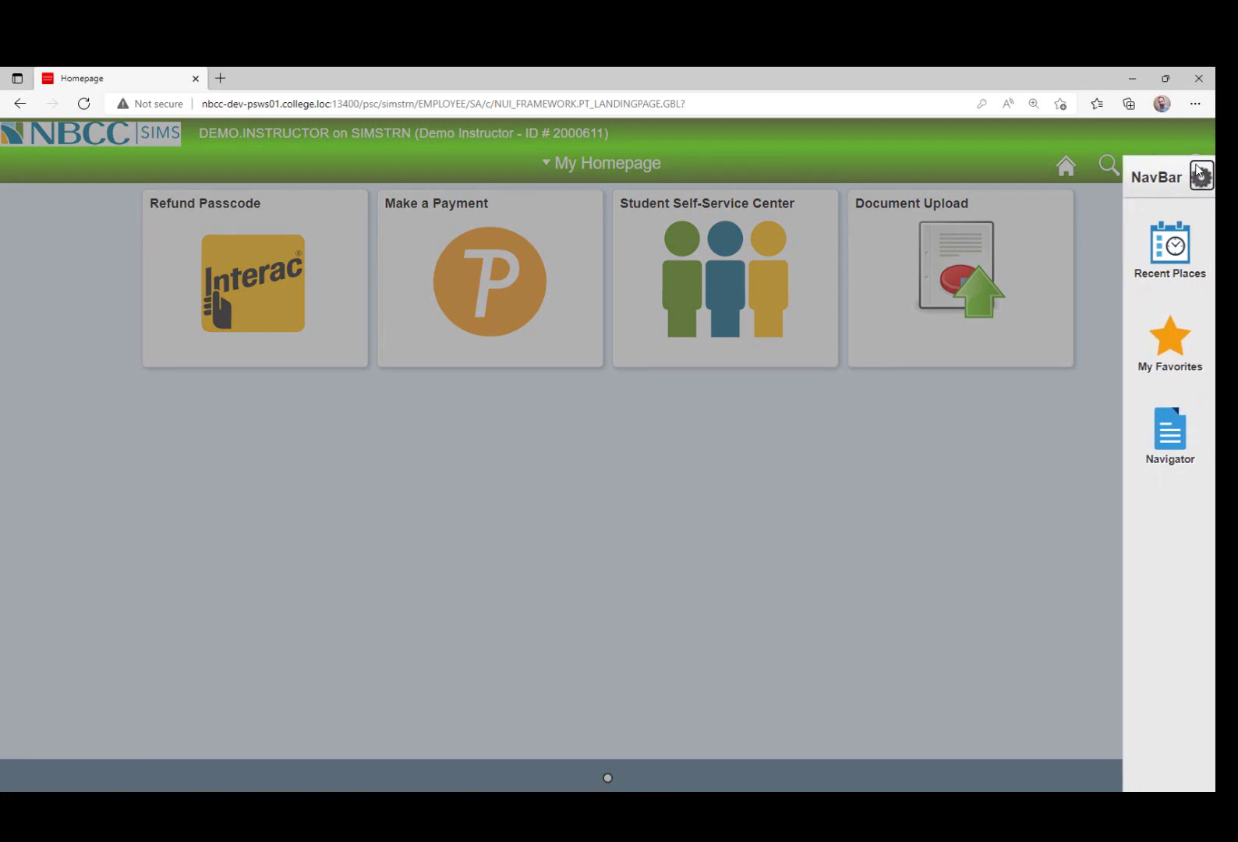
left_click(1160, 421)
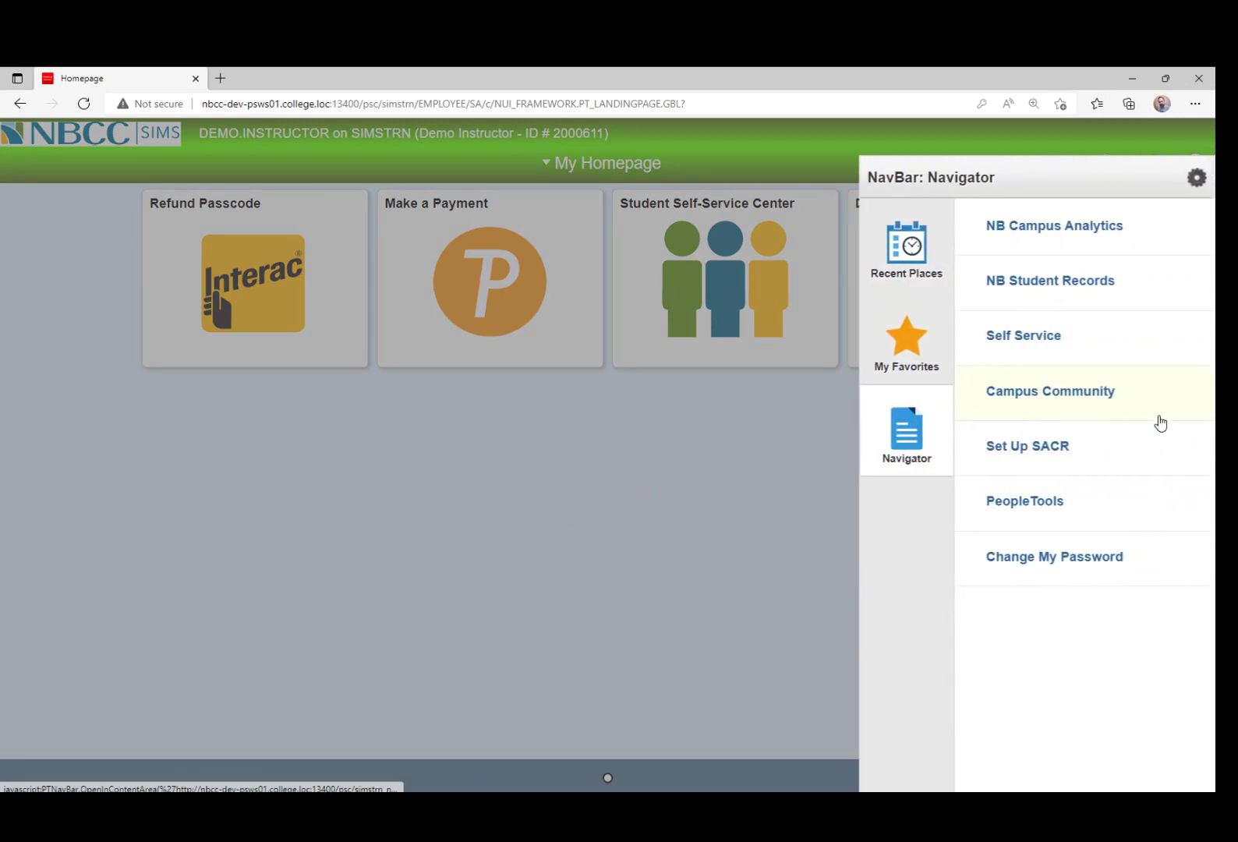
left_click(1040, 344)
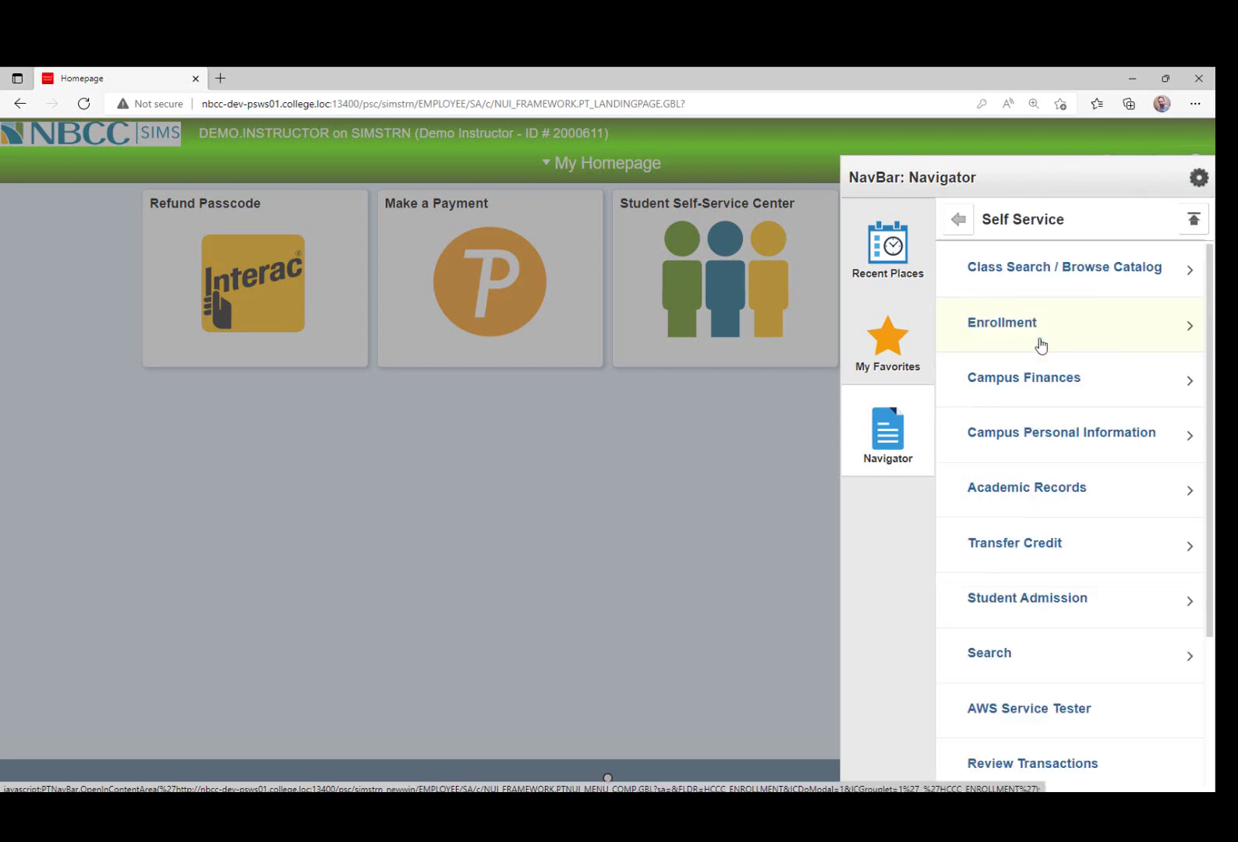
scroll(1040, 343, "down", 3)
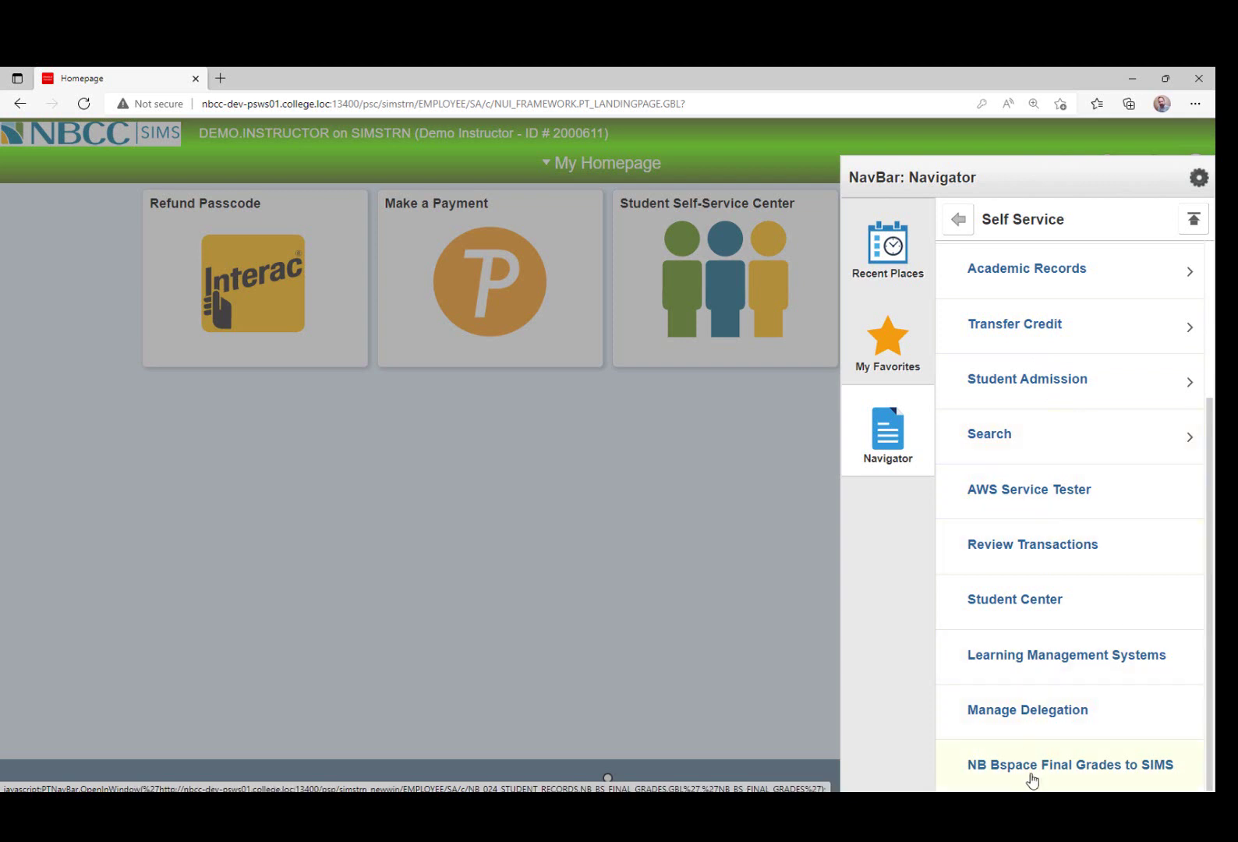
left_click(1152, 774)
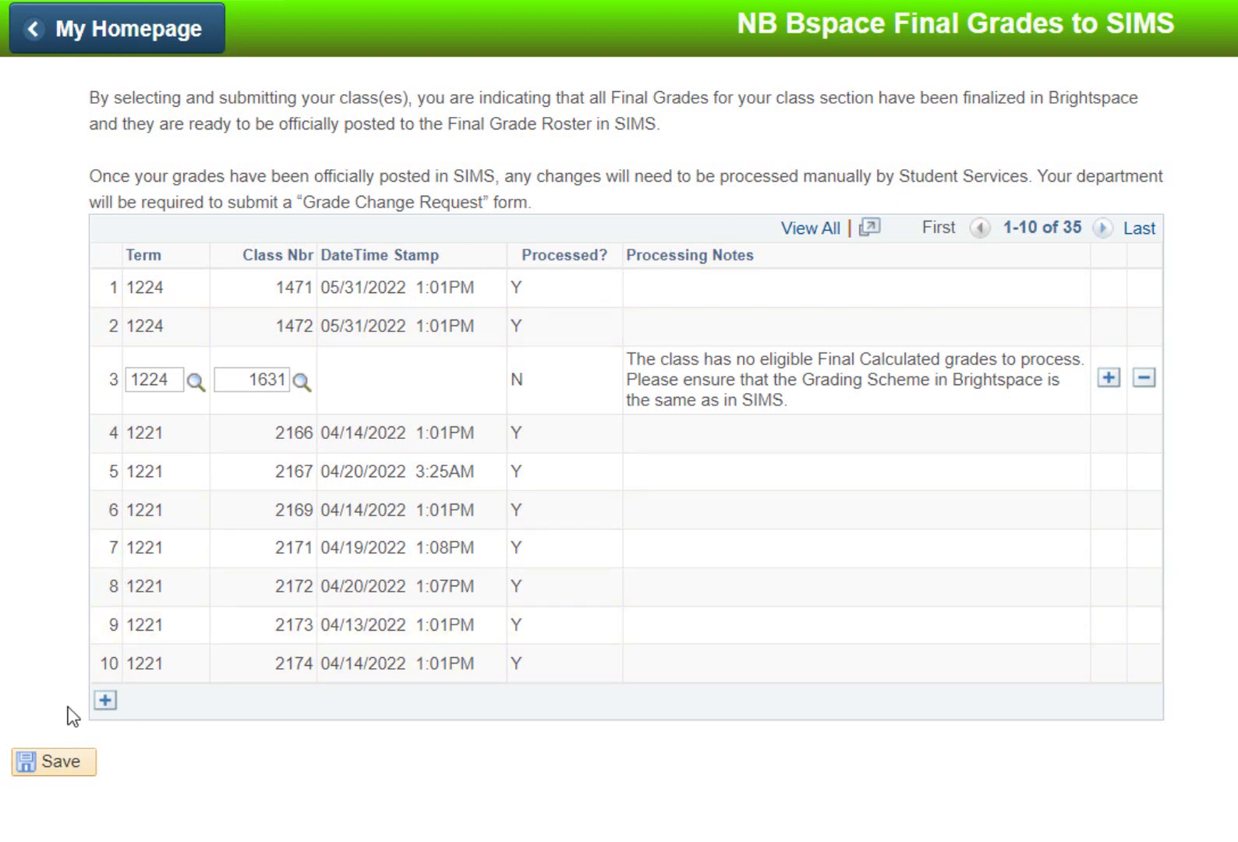
Add a new class row for term 1224 and open its class number lookup
left_click(104, 704)
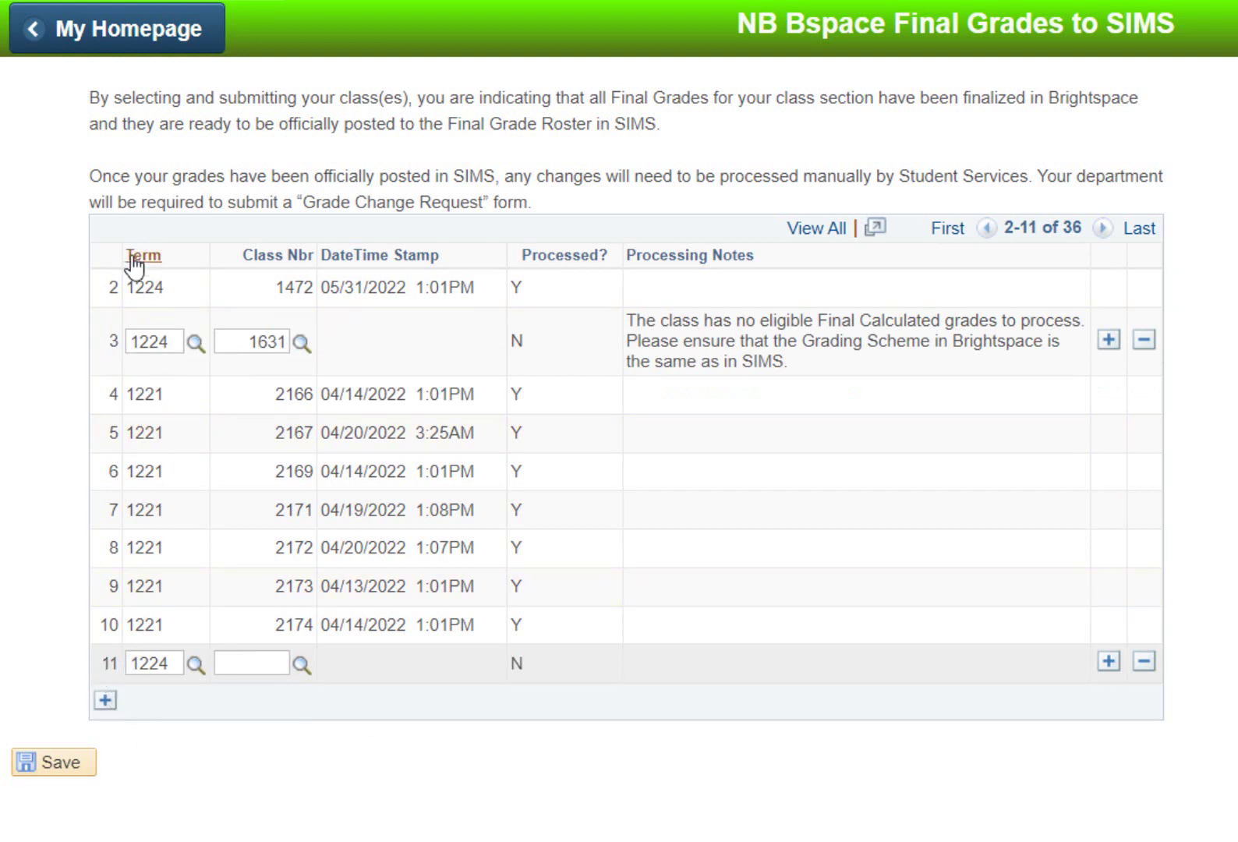
left_click_drag(171, 663, 96, 655)
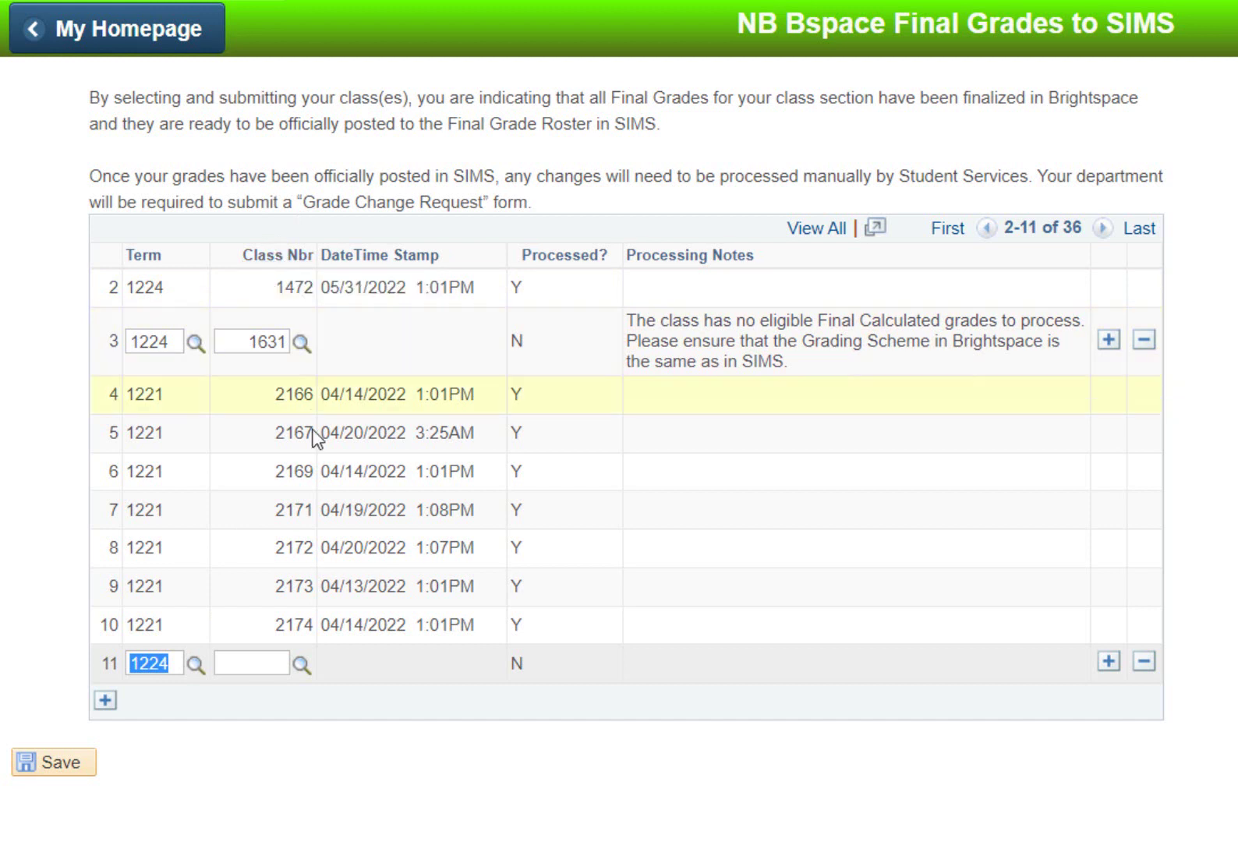
left_click(304, 679)
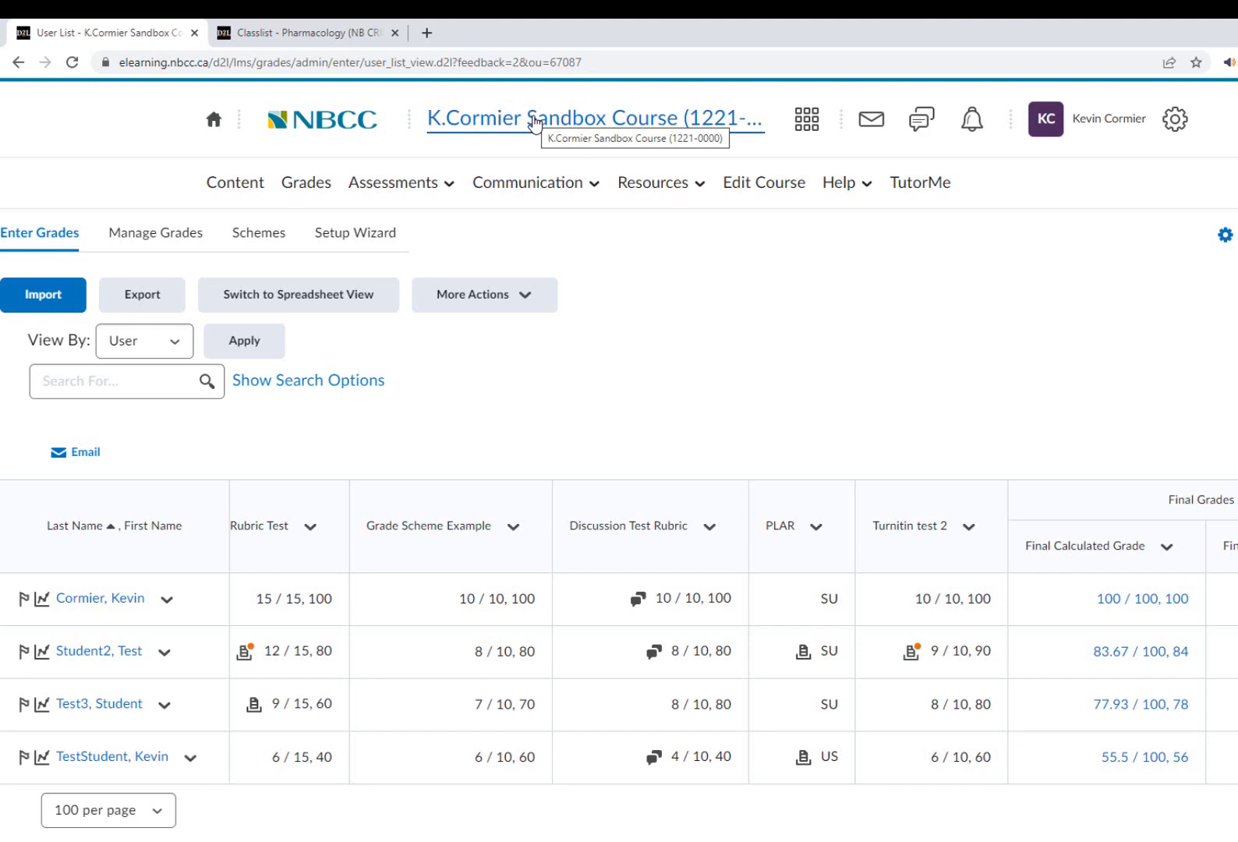
Switch to Brightspace and examine the sandbox course's offering name for its term and class number
left_click(746, 187)
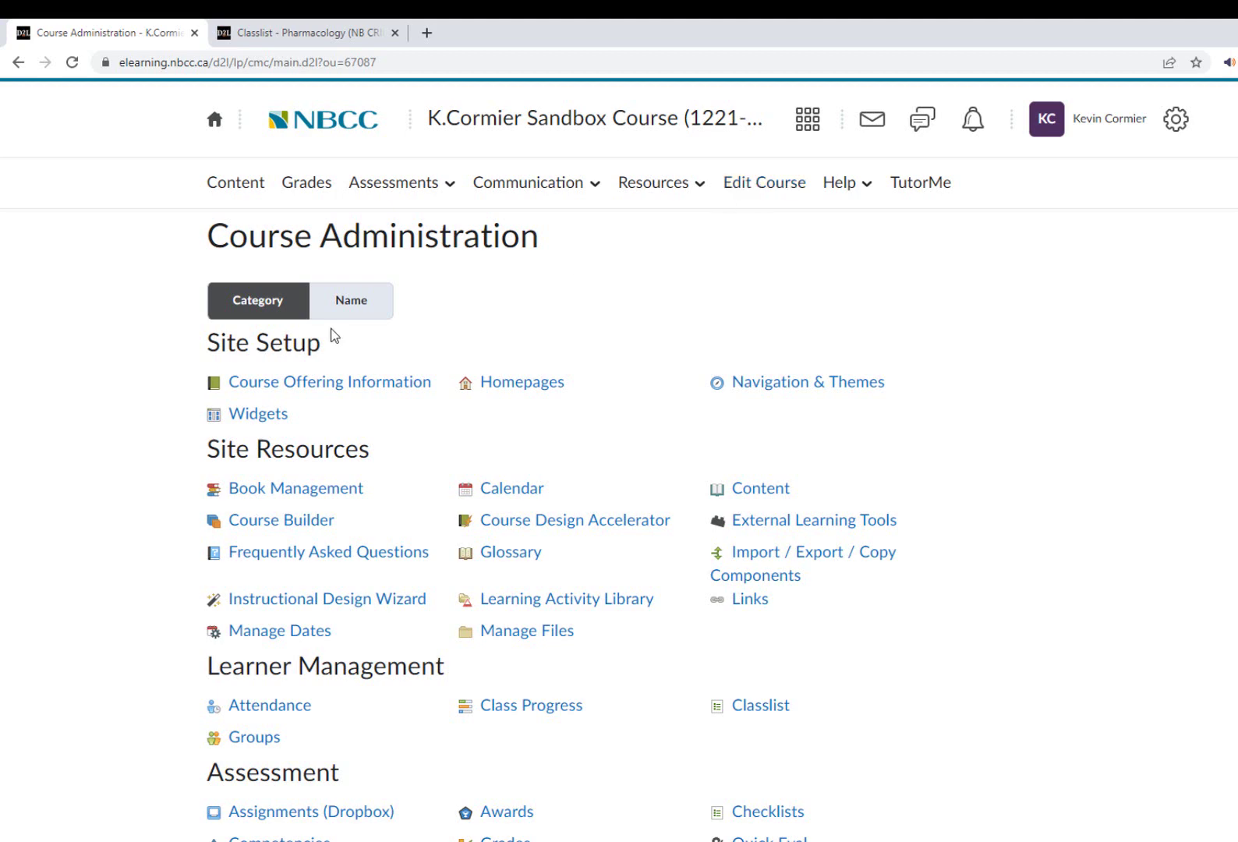
left_click(302, 384)
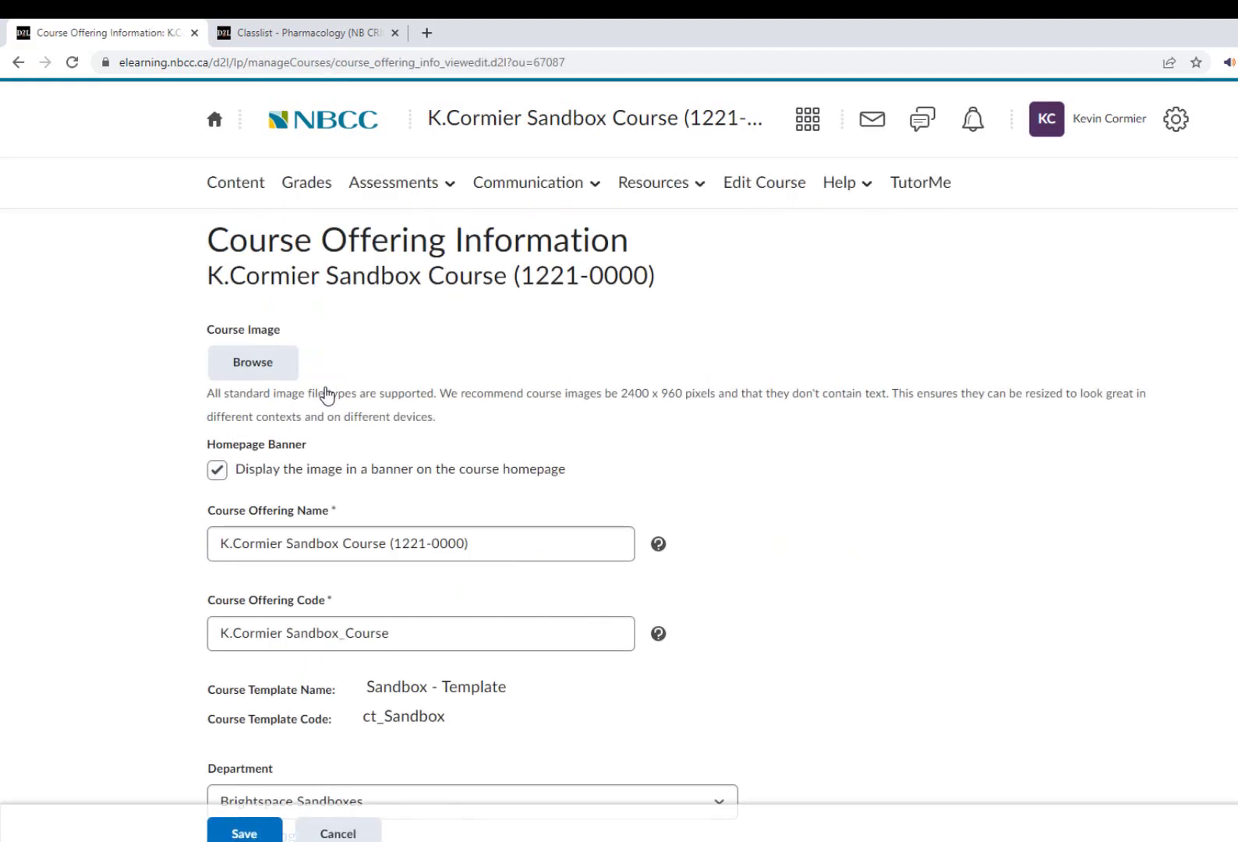
left_click(258, 513)
left_click_drag(500, 542, 220, 543)
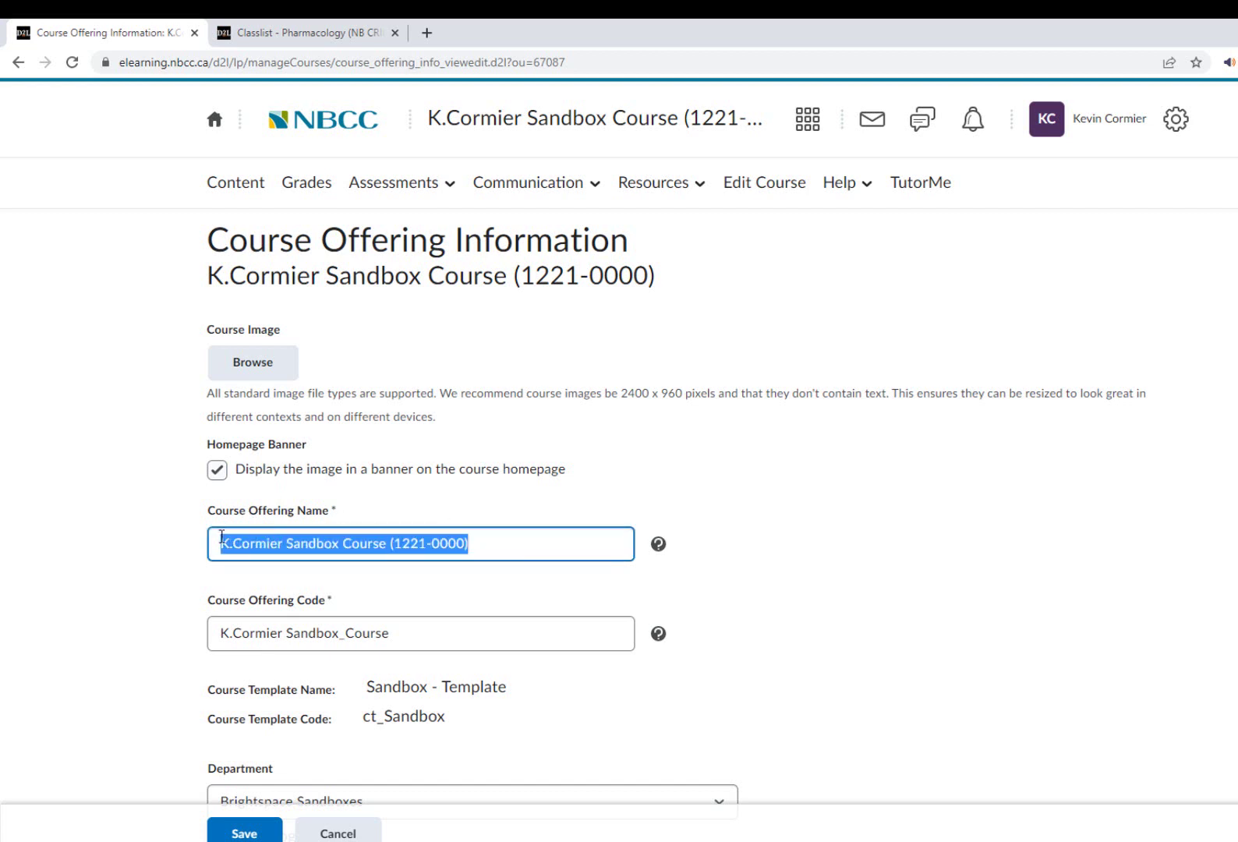
left_click(405, 543)
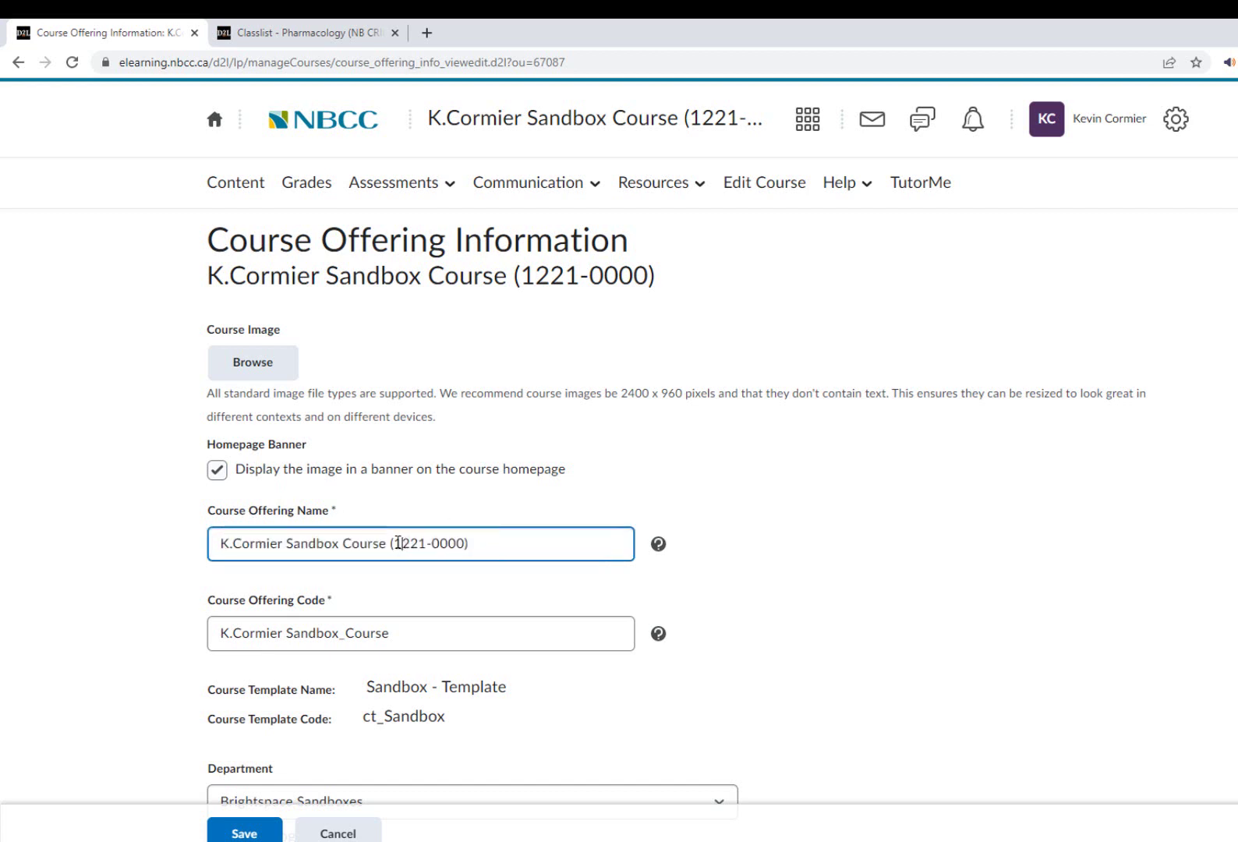
left_click_drag(394, 543, 426, 544)
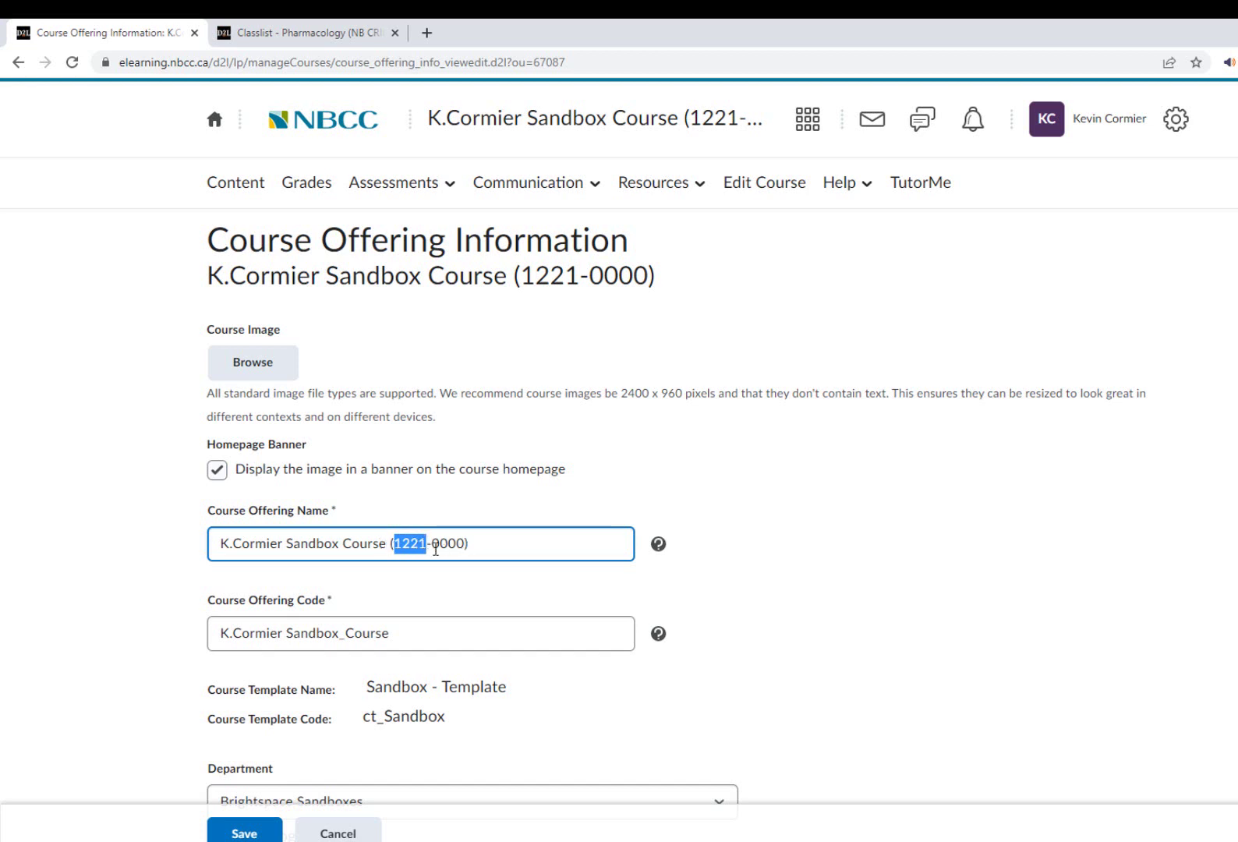
left_click_drag(432, 545, 466, 545)
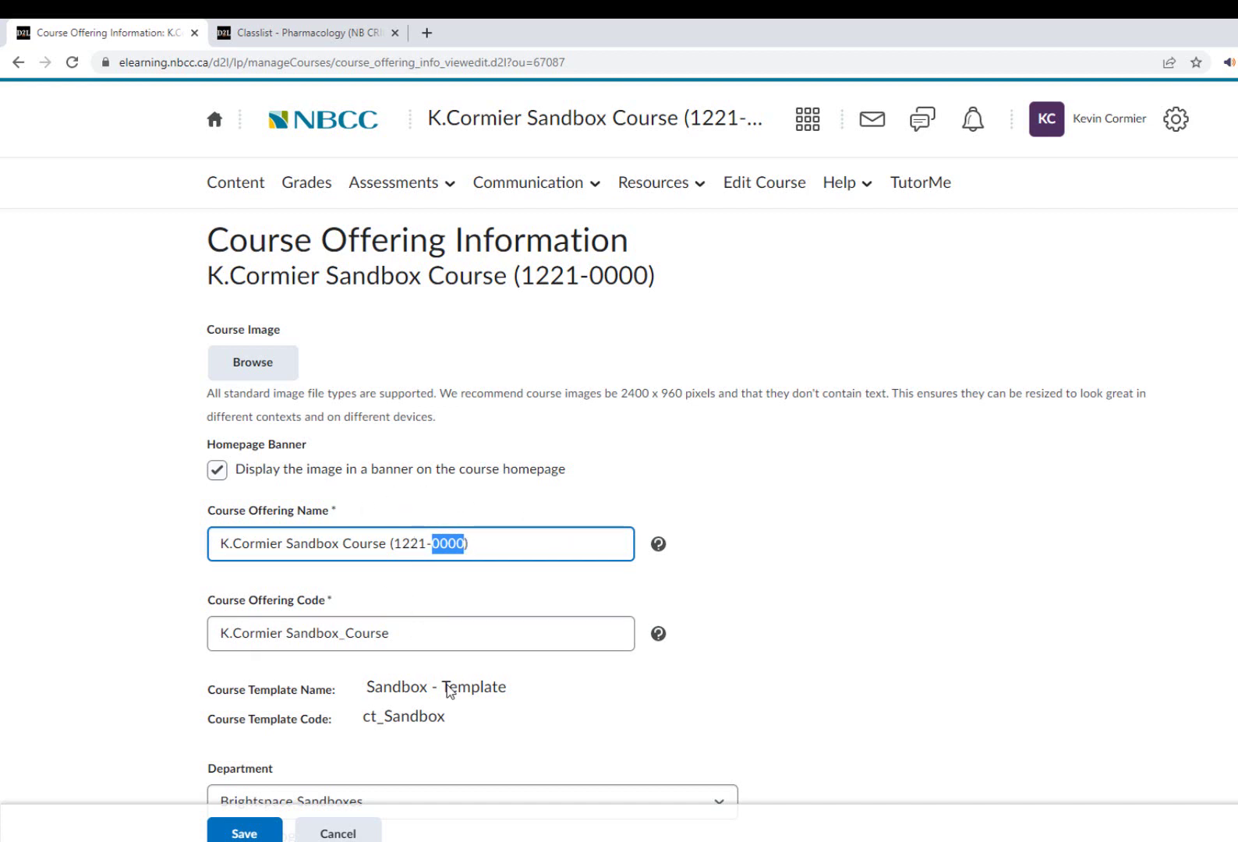
Return to SIMS, choose class 1631 for the new row, and delete that row with confirmation
key("alt+Tab")
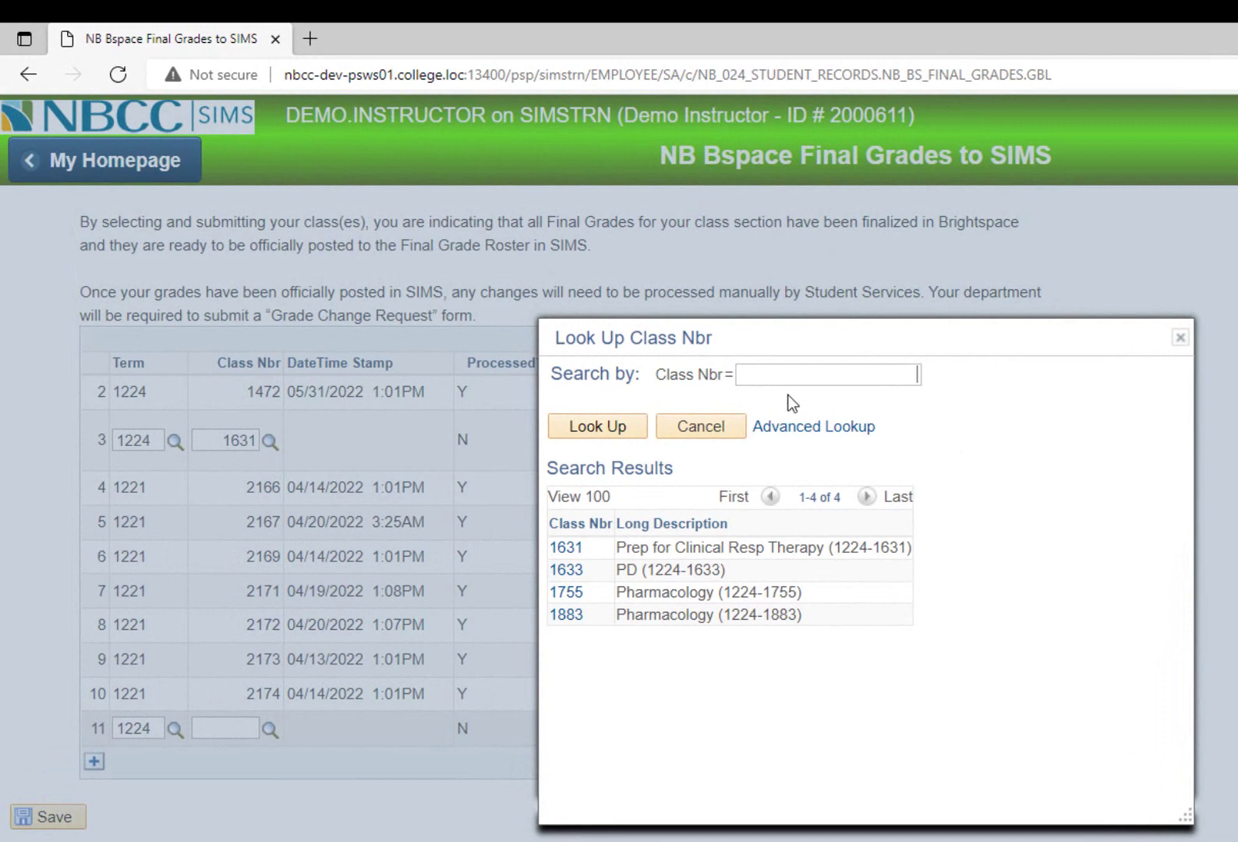
left_click(567, 548)
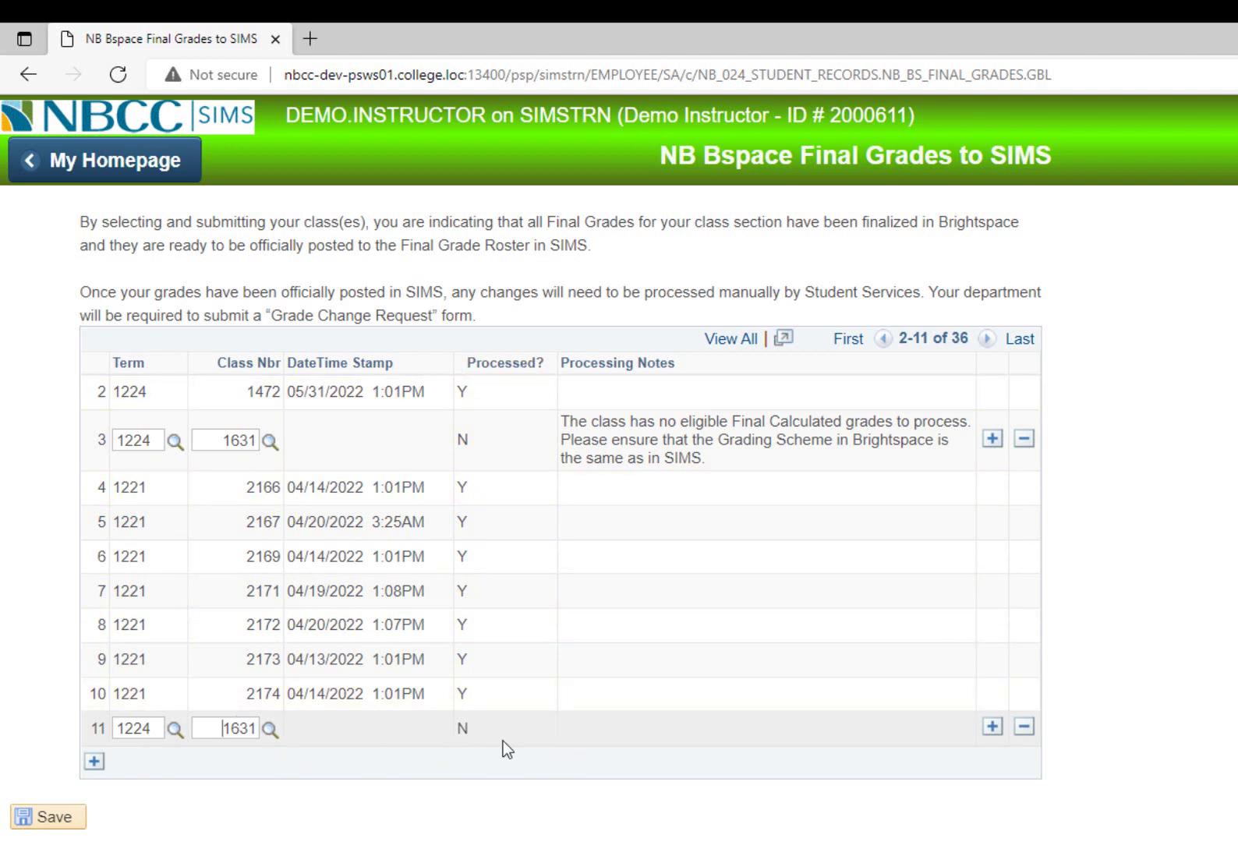
left_click(1025, 728)
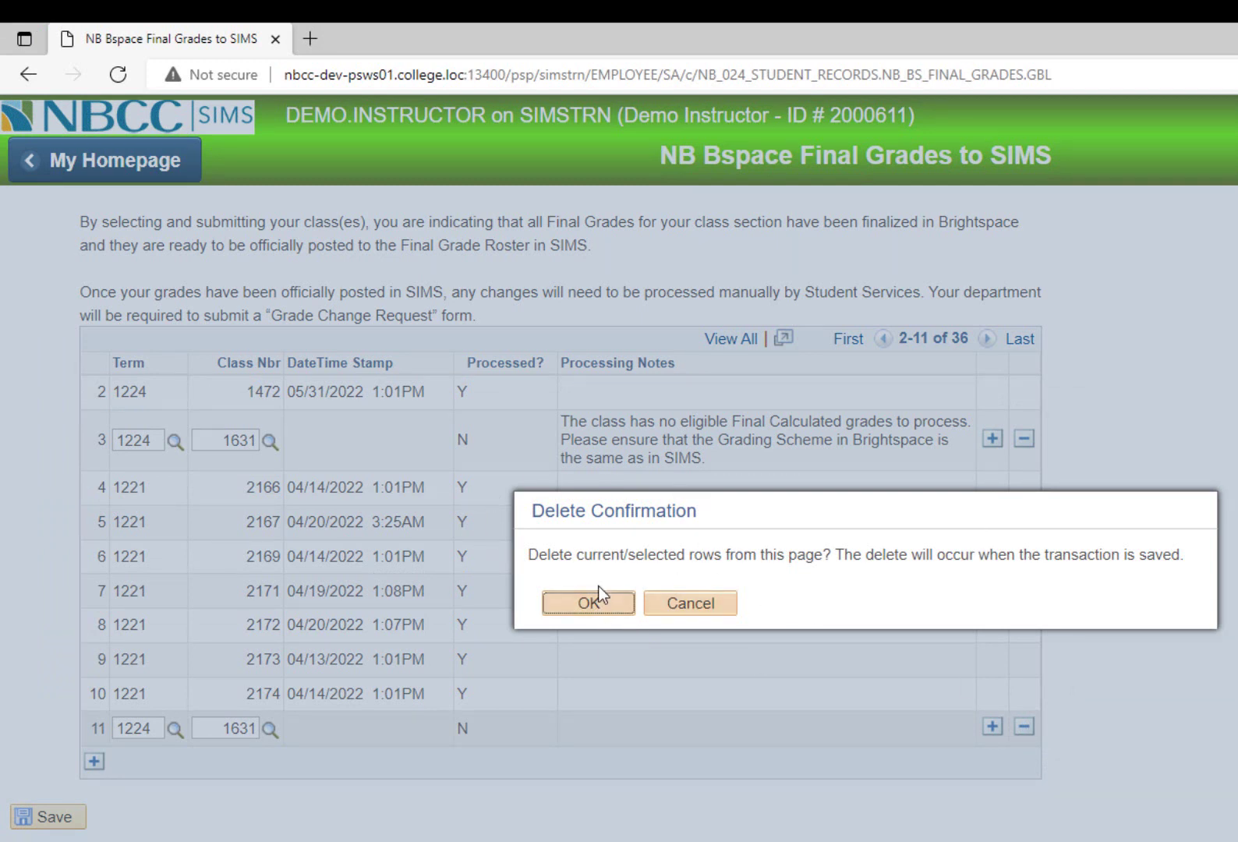
left_click(586, 604)
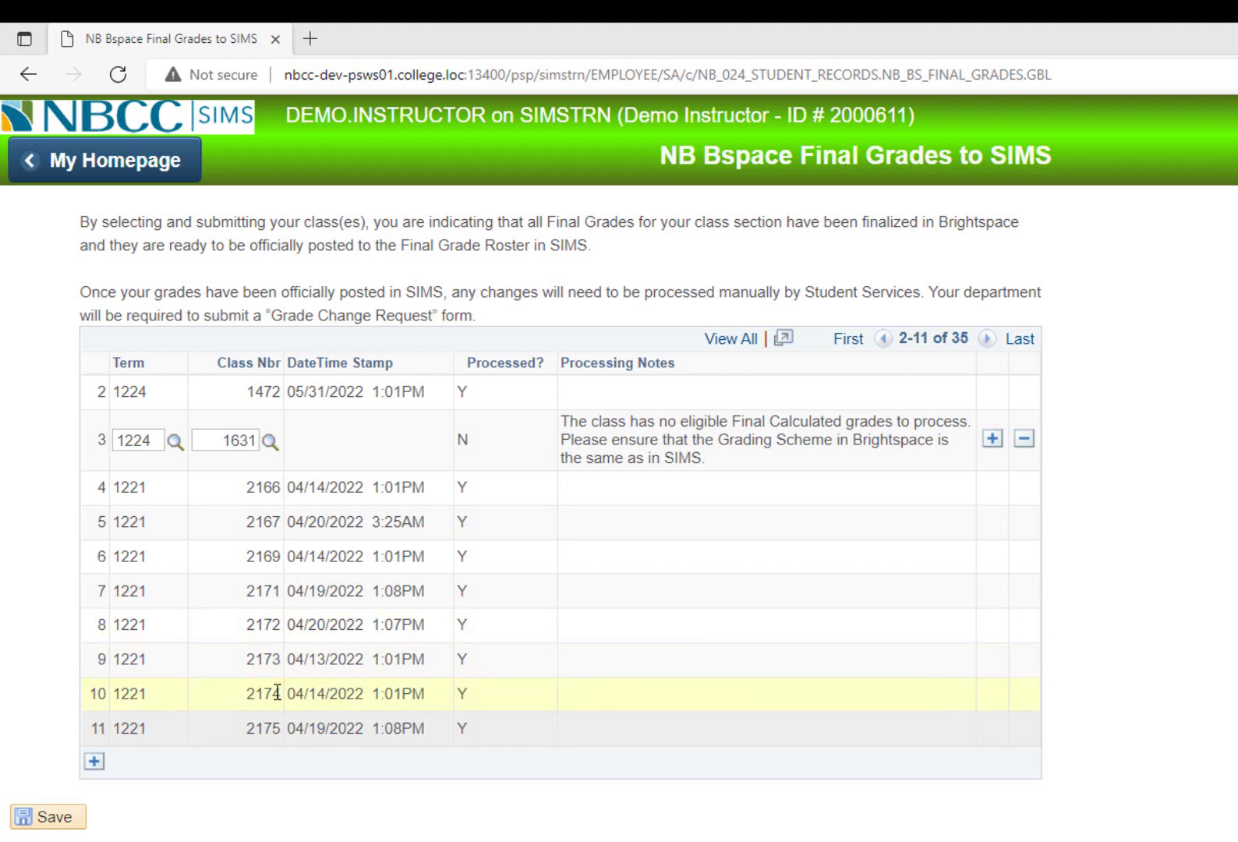
Add another class row for term 1224 and bring up the class number choices for it
left_click(93, 762)
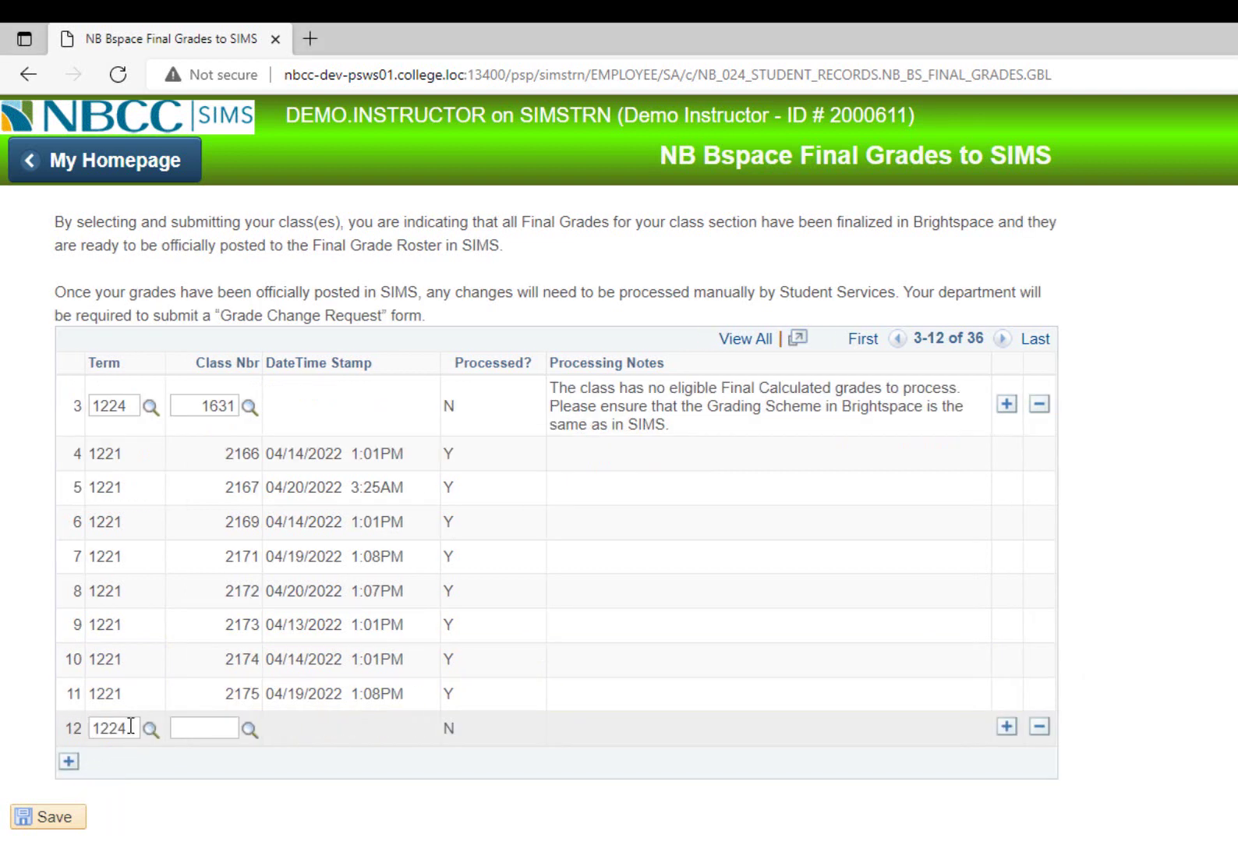
left_click(248, 731)
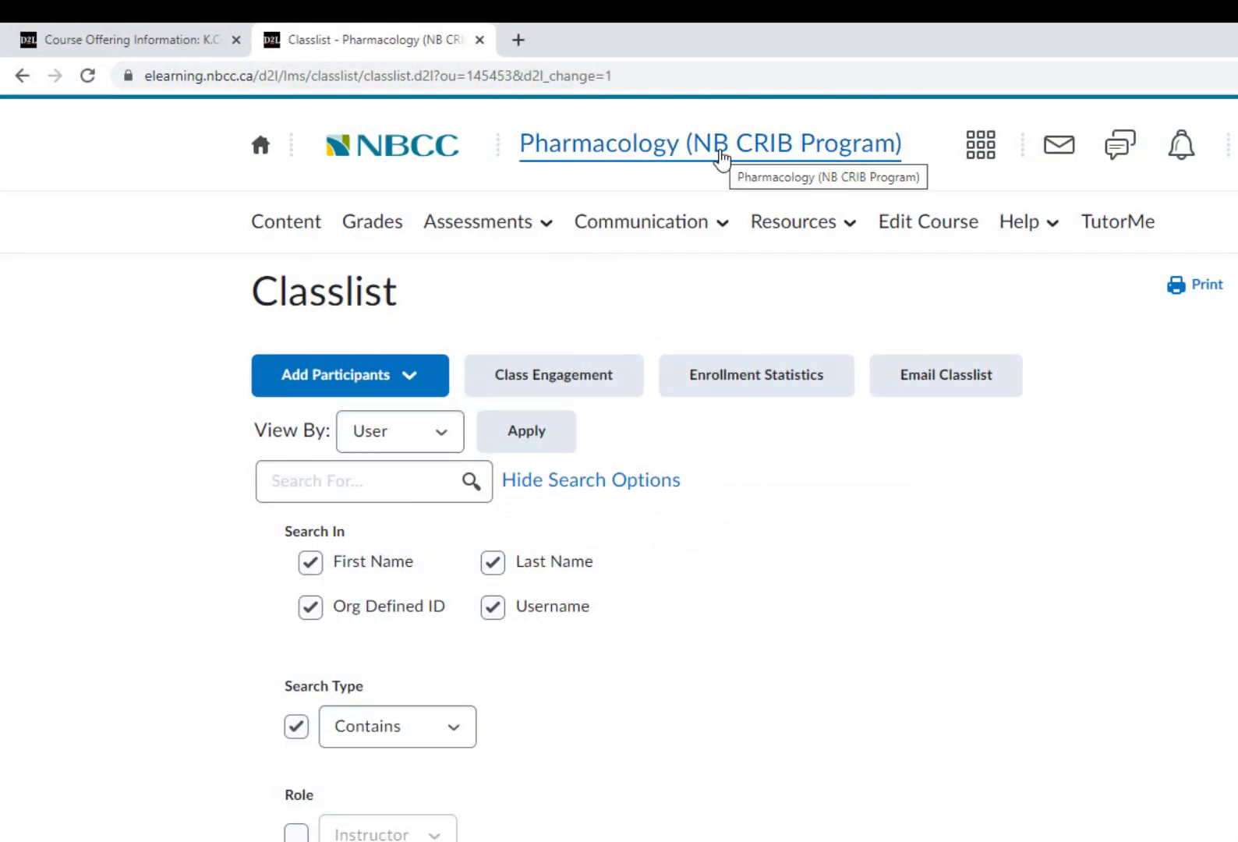
Switch to the Pharmacology course in Brightspace, view its classlist by Sections, and examine the available section codes
left_click(643, 233)
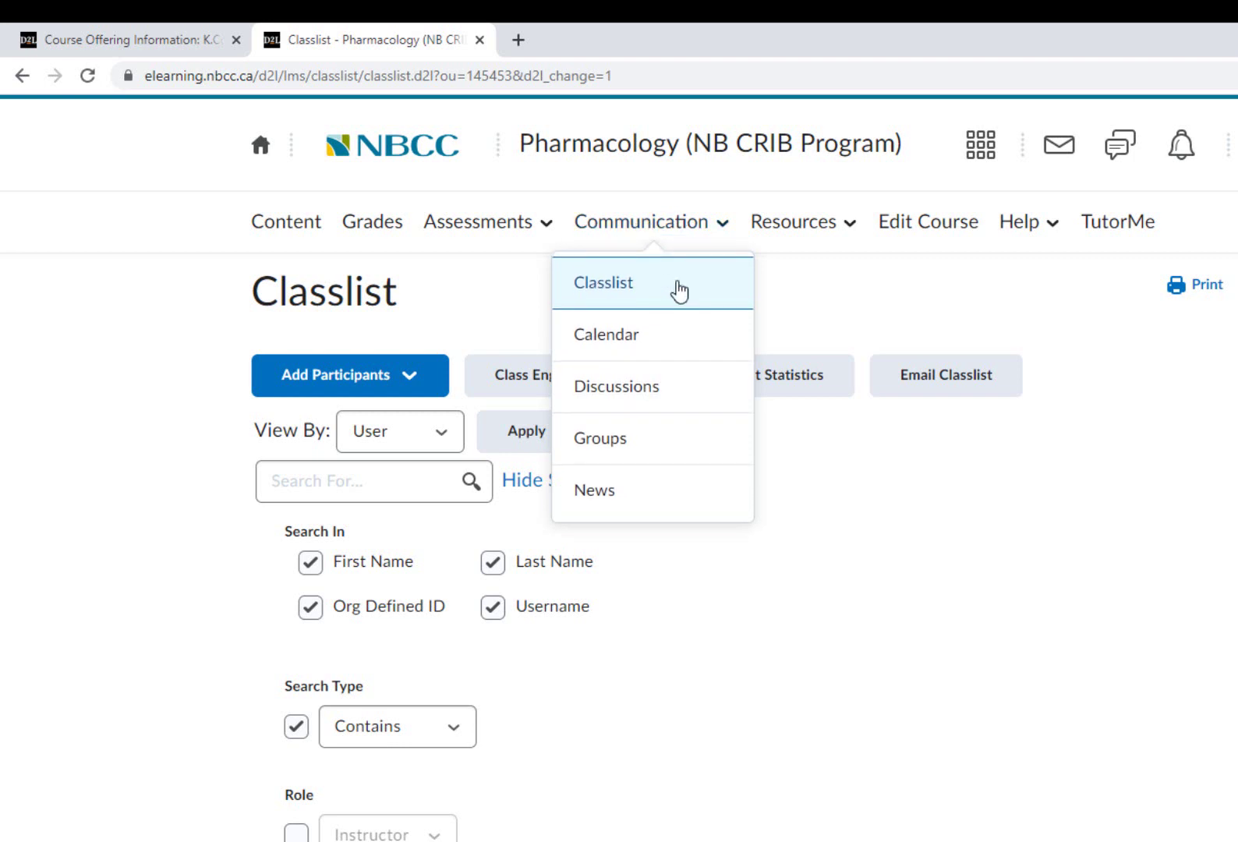
left_click(617, 288)
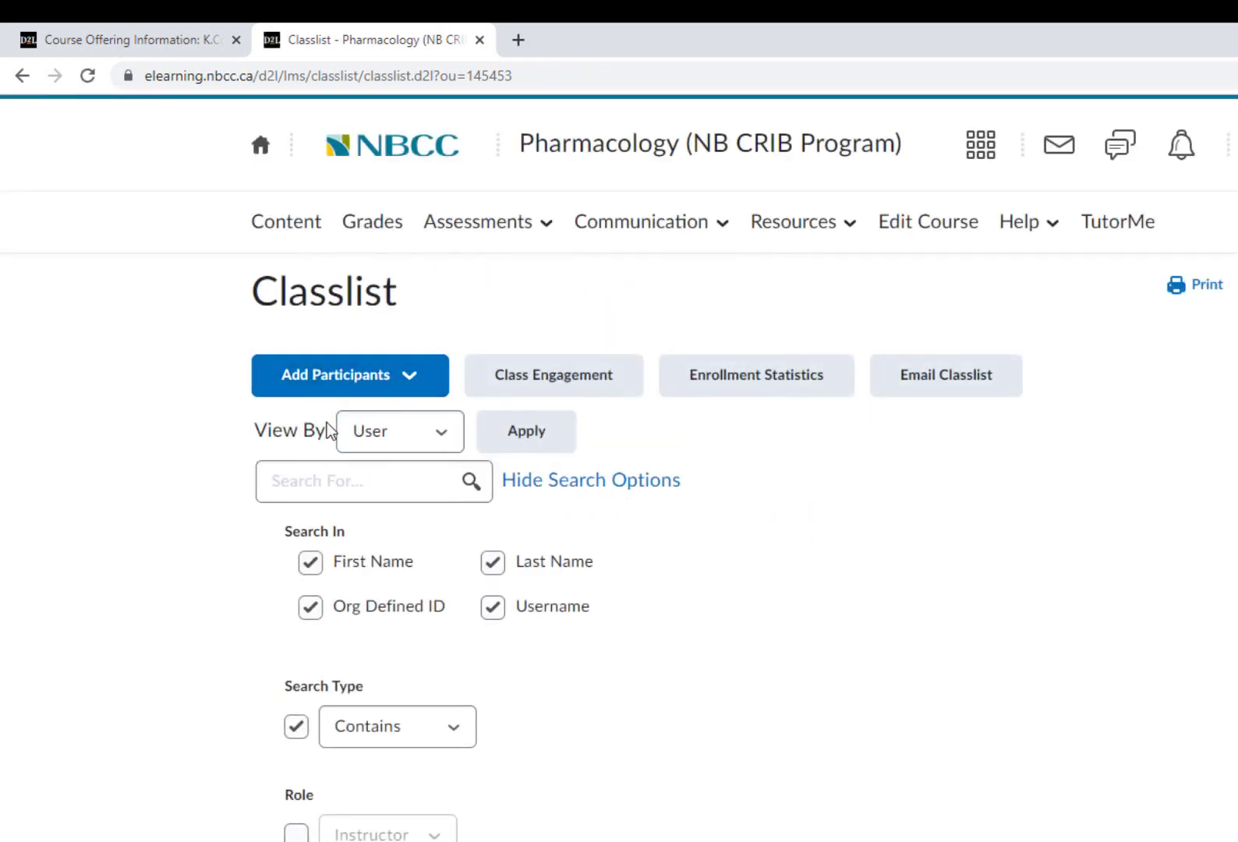
left_click_drag(321, 436, 326, 435)
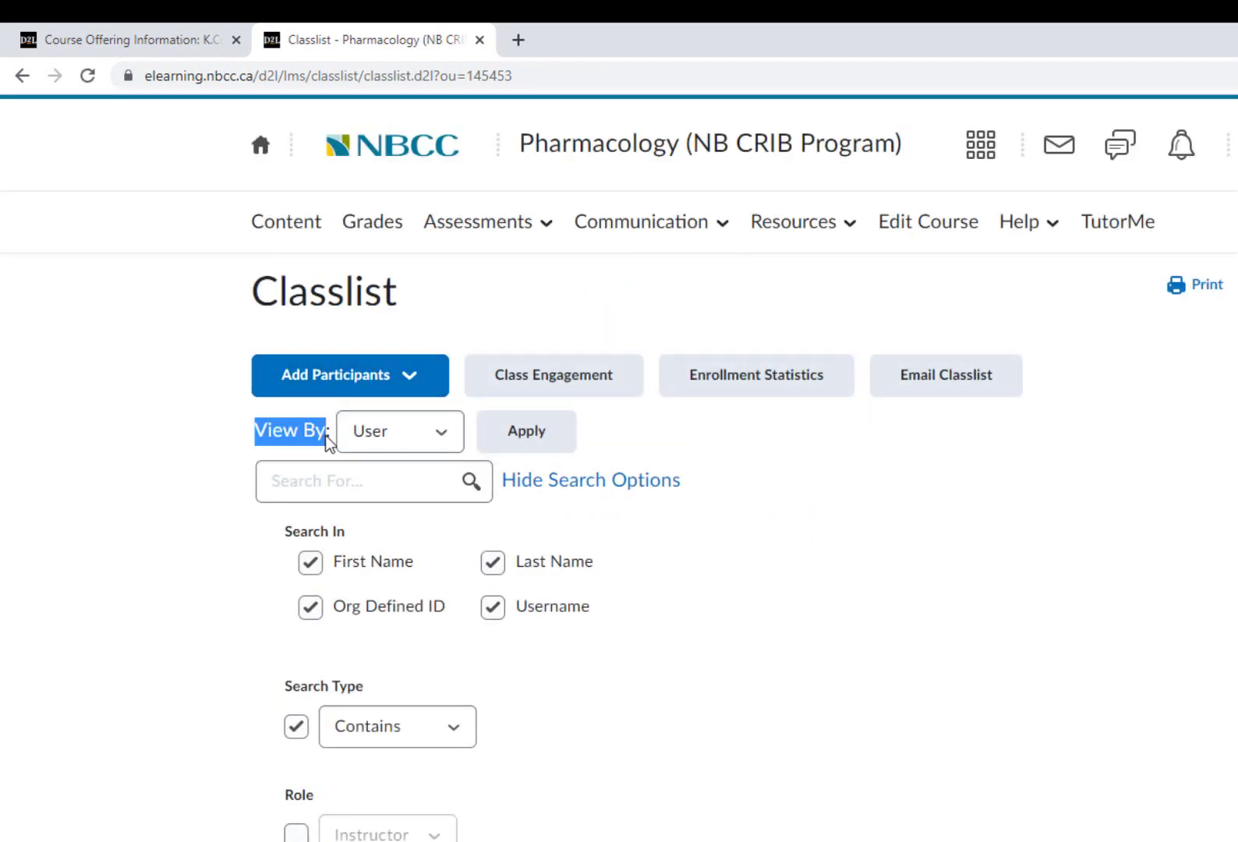
left_click(417, 435)
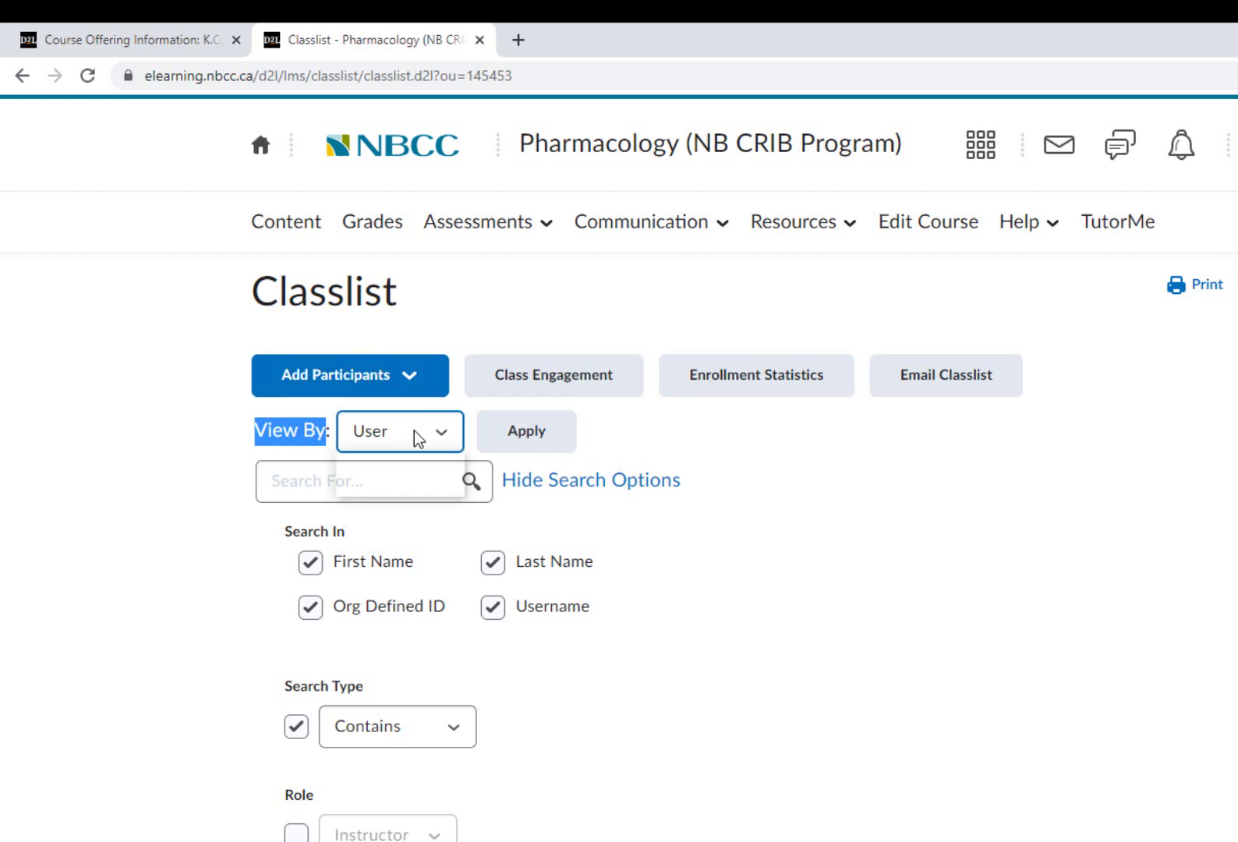
left_click(384, 484)
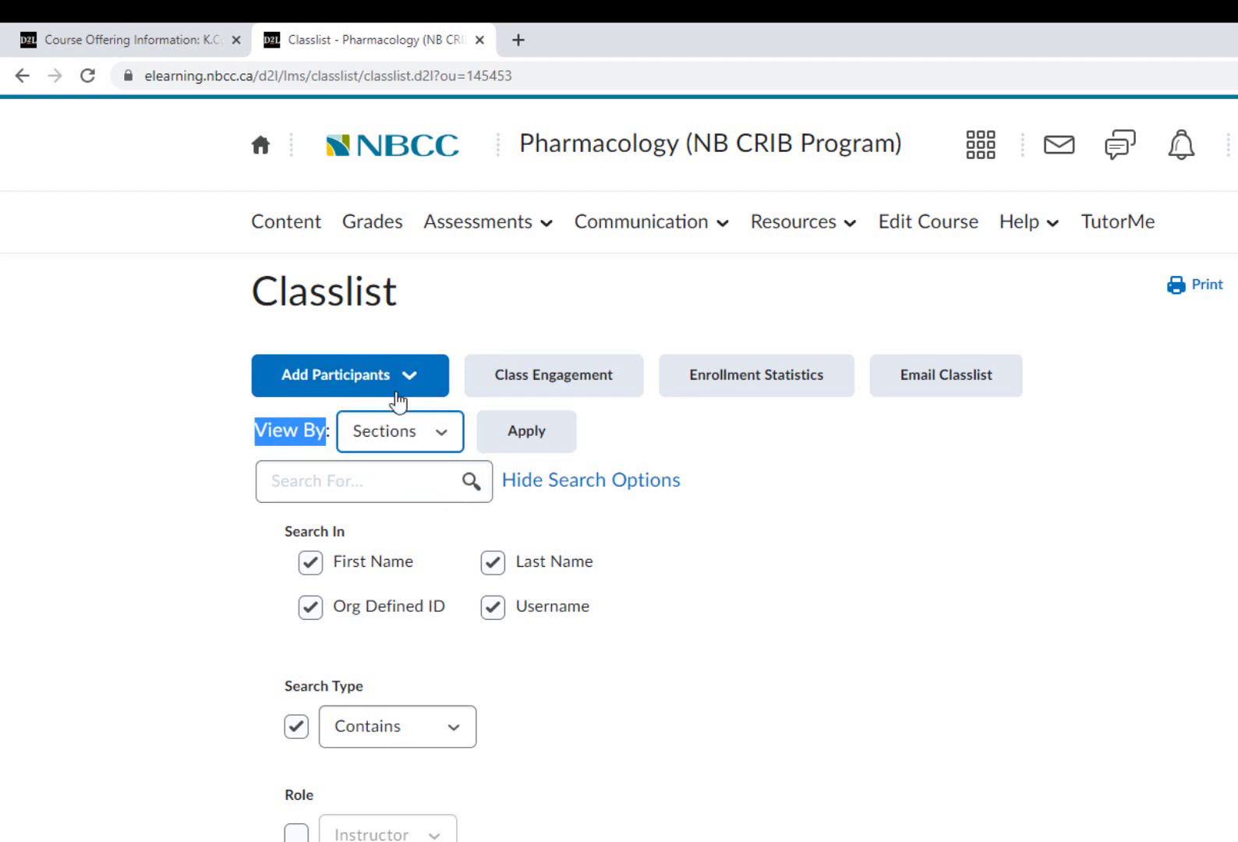
left_click(516, 442)
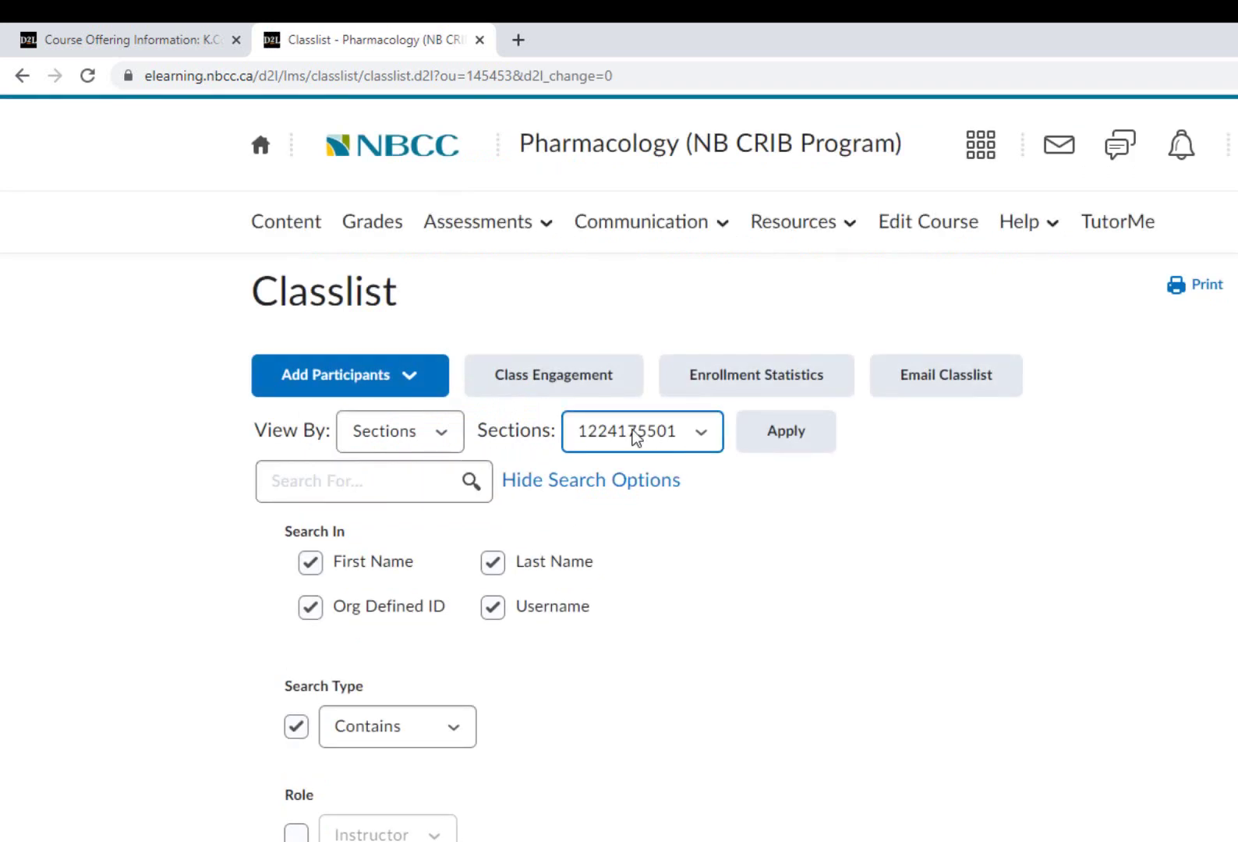
left_click(633, 431)
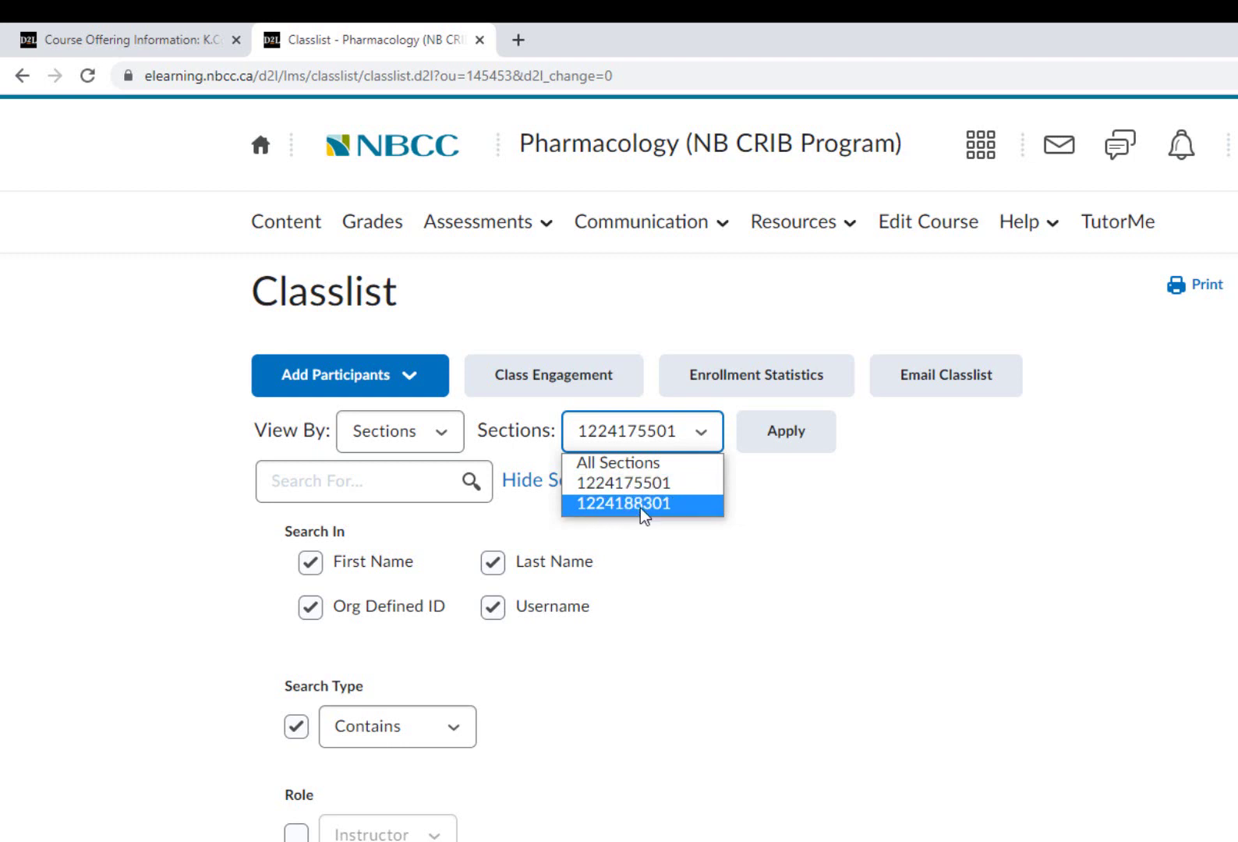
left_click(749, 525)
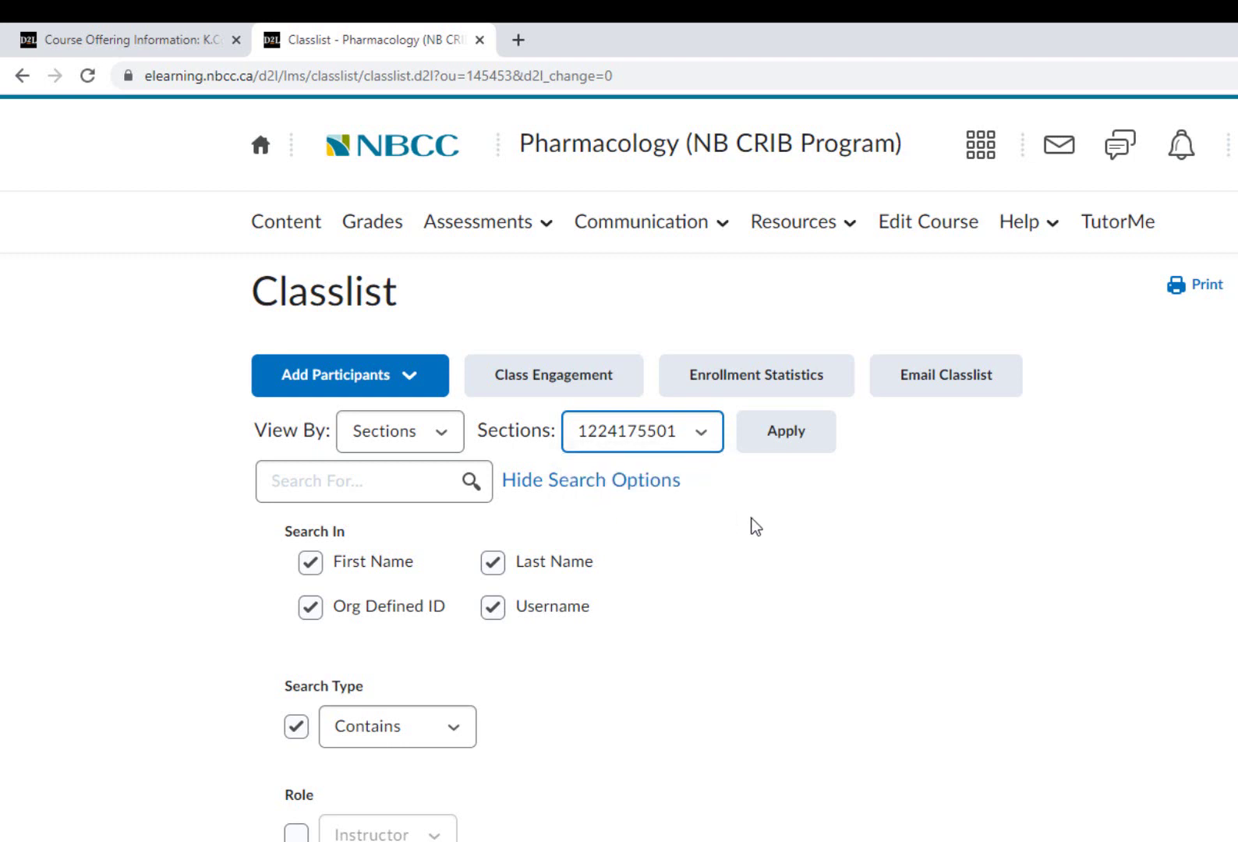
Return to SIMS, assign class 1755 to the empty row, and add a second term 1224 row for class 1883
key("alt+Tab")
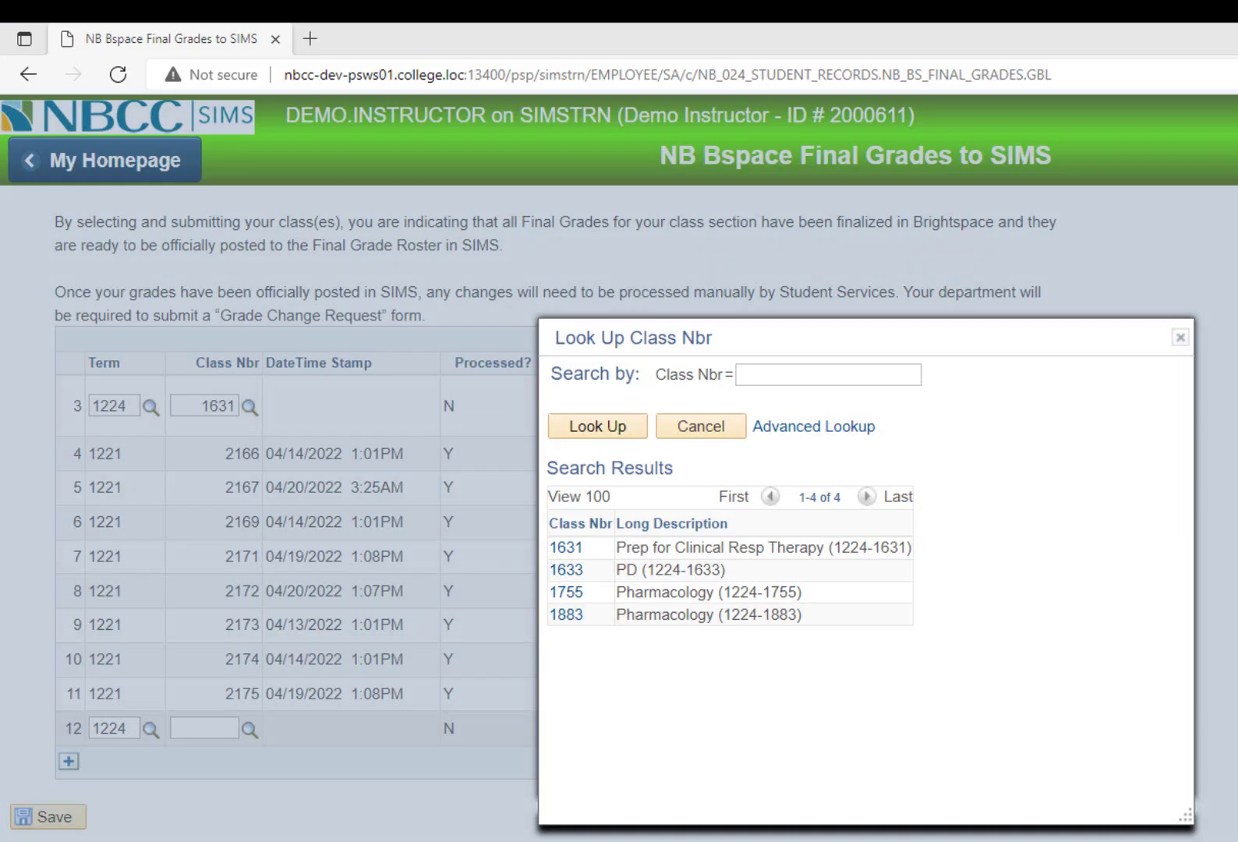
left_click(563, 594)
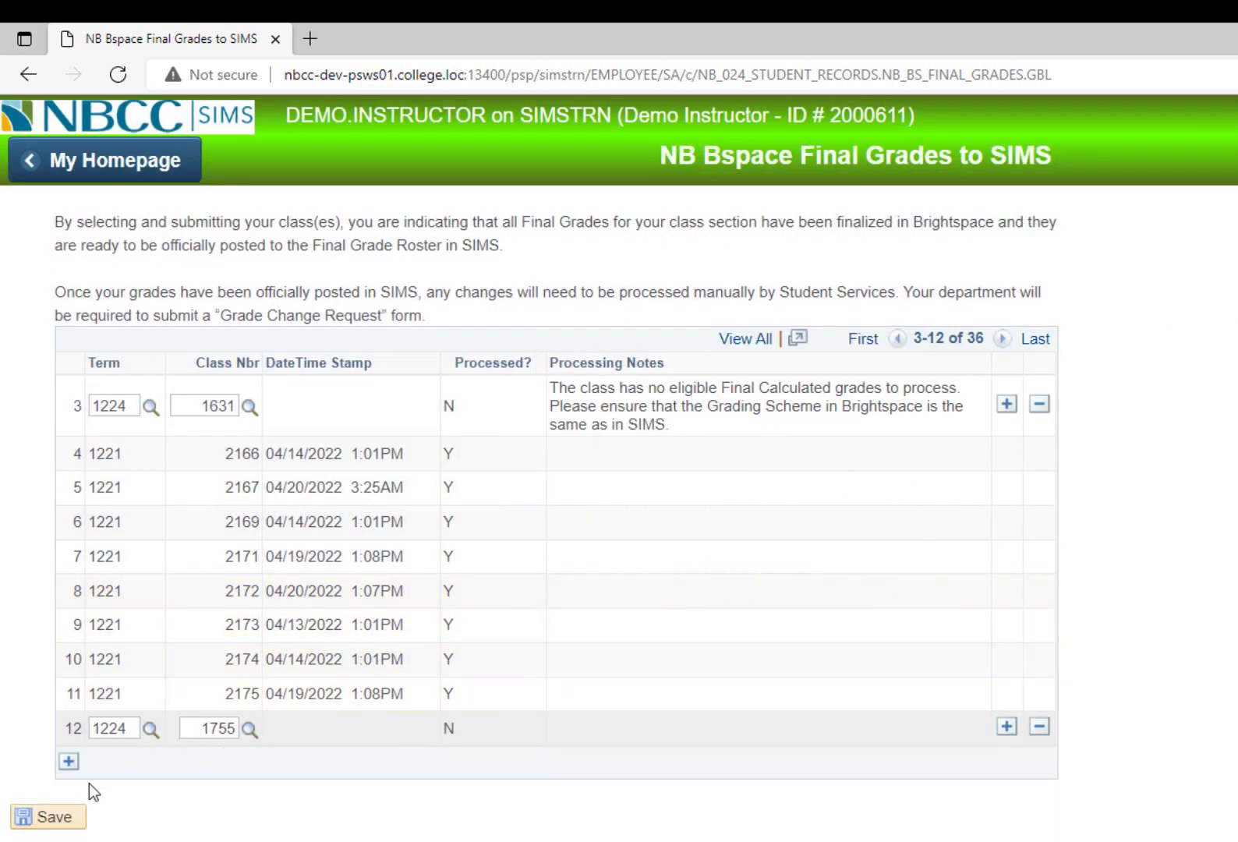
left_click(68, 762)
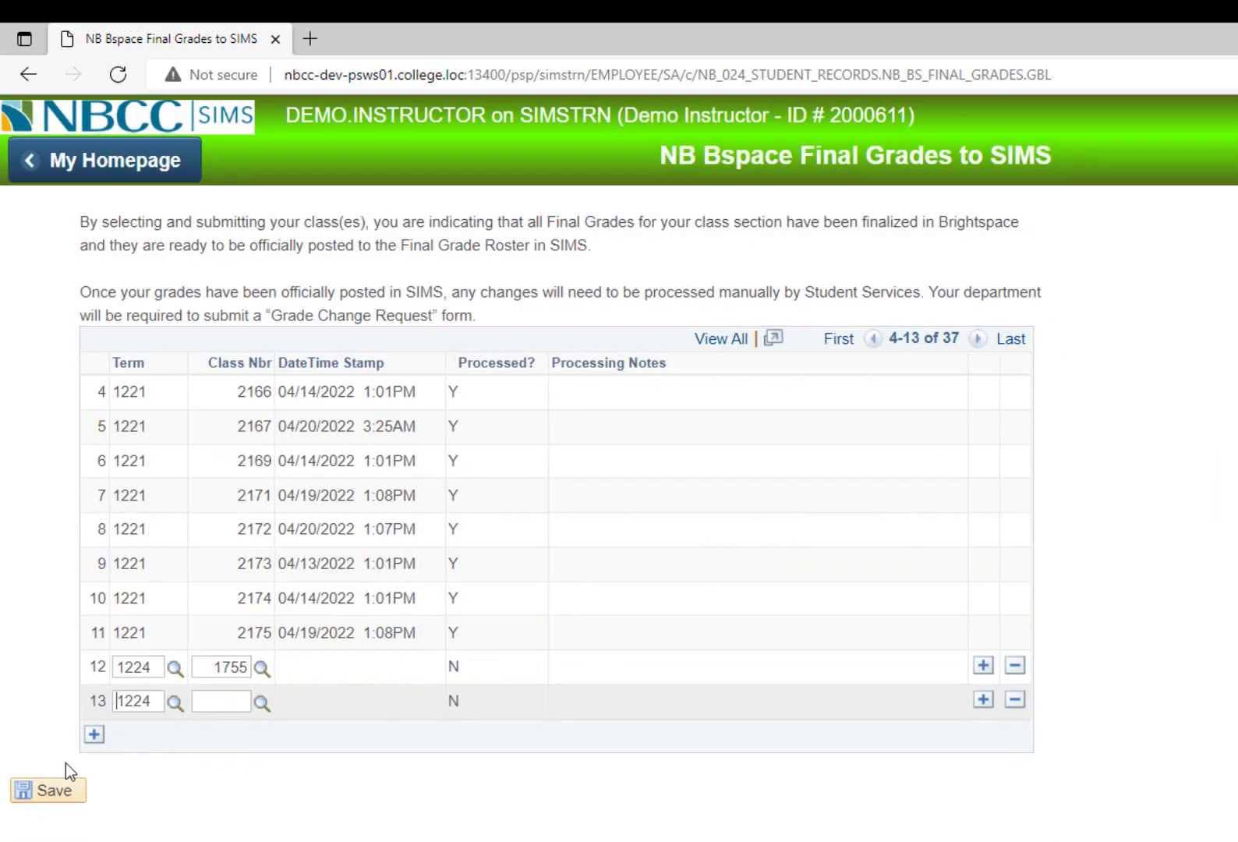
left_click(262, 702)
left_click(568, 616)
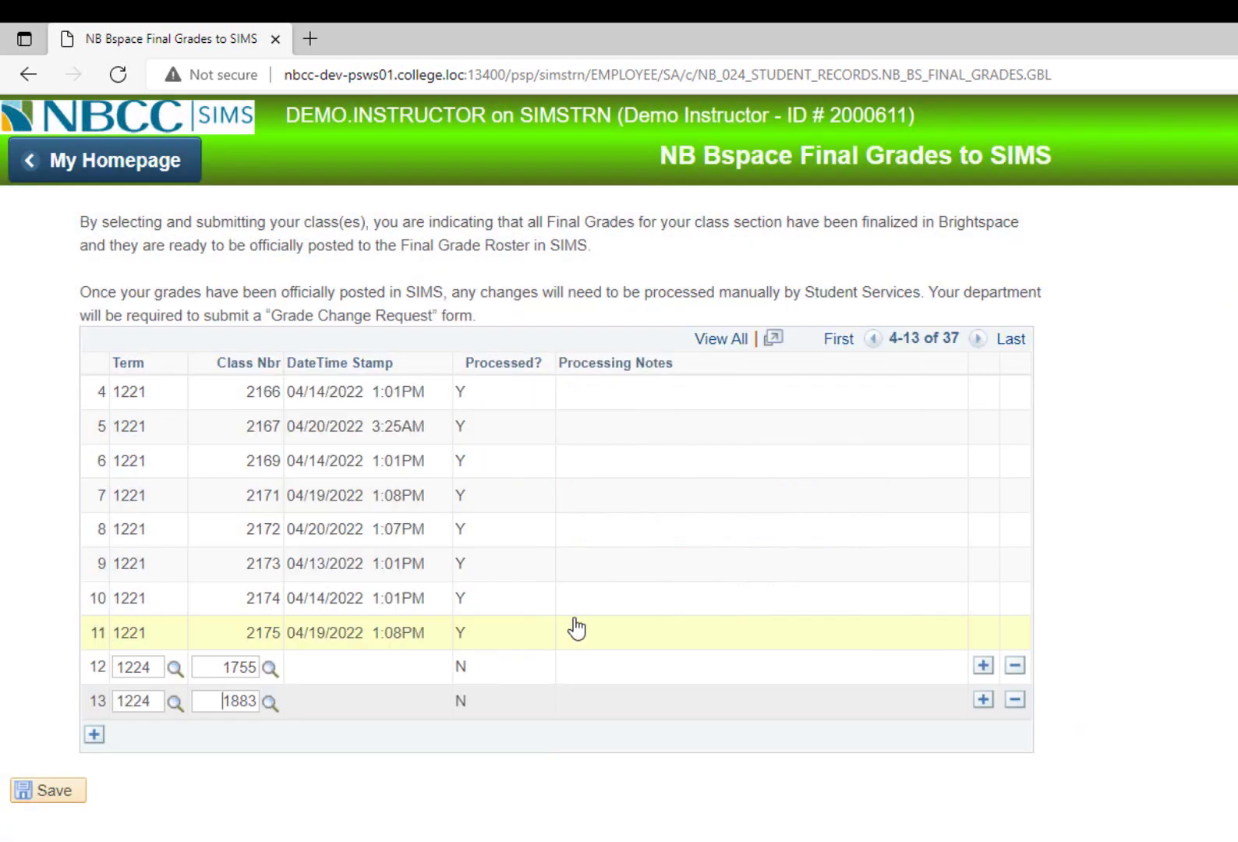